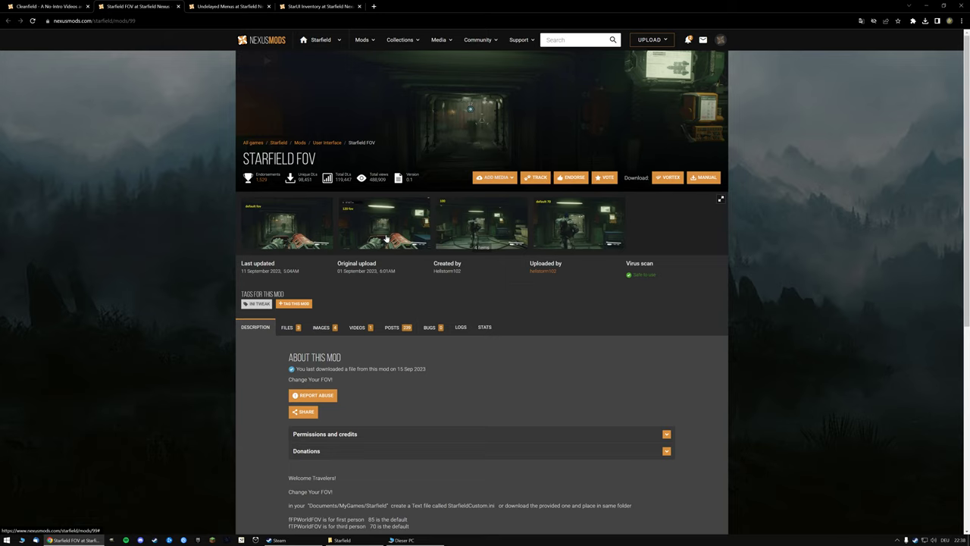
Review the mod pages for Undelayed Menus, StarUI Inventory and Cleanfield, including the Undelayed Menus before/after comparison image
{"action": "left_click", "coordinate": [216, 4]}
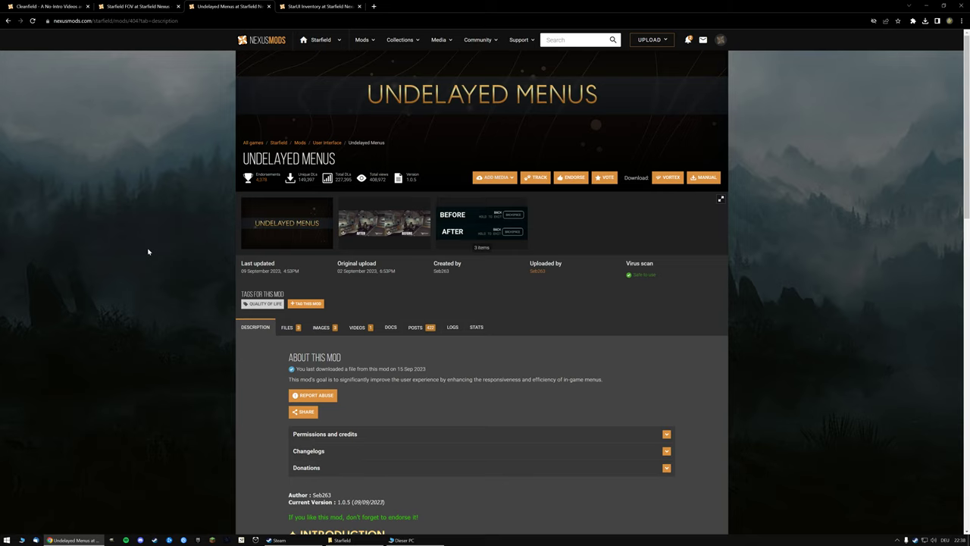
{"action": "left_click", "coordinate": [398, 236]}
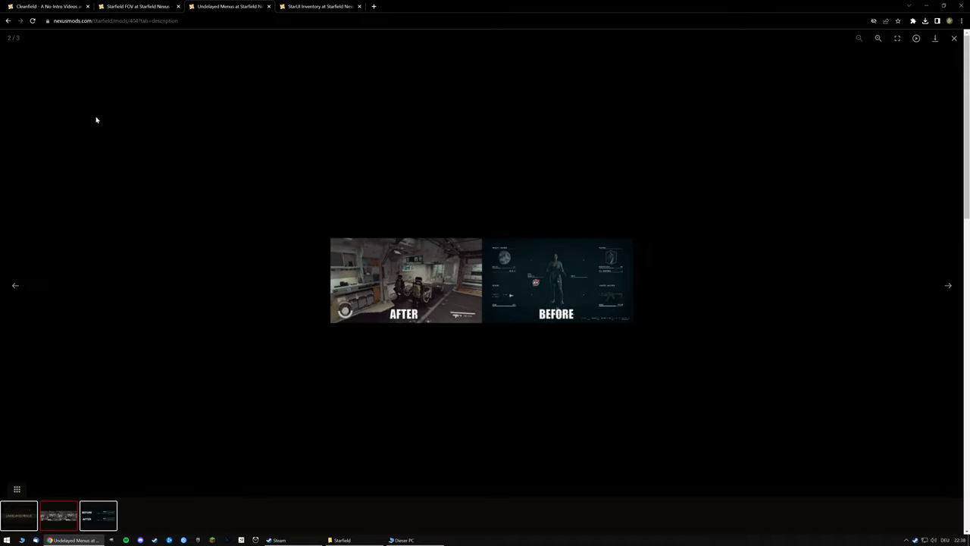
{"action": "left_click", "coordinate": [955, 38]}
{"action": "left_click", "coordinate": [334, 5]}
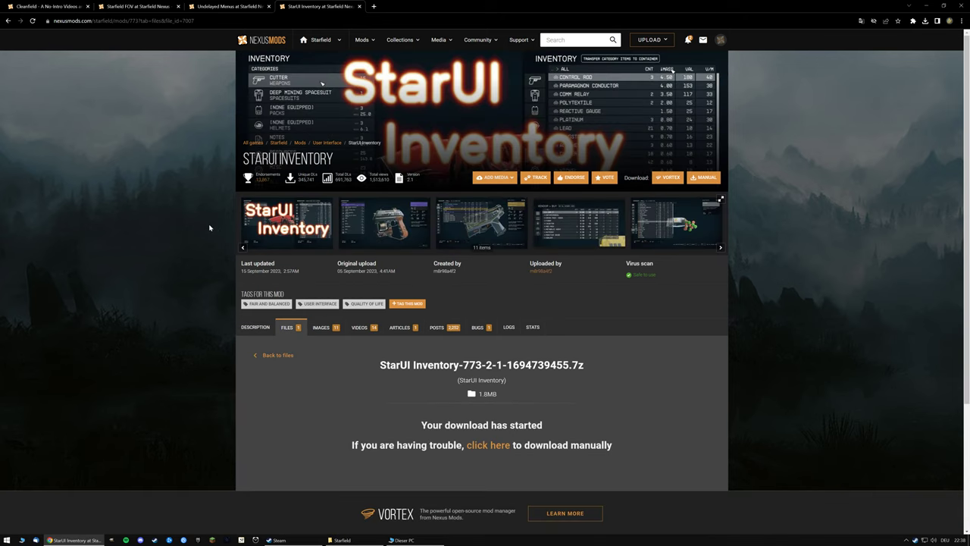
{"action": "left_click", "coordinate": [222, 5]}
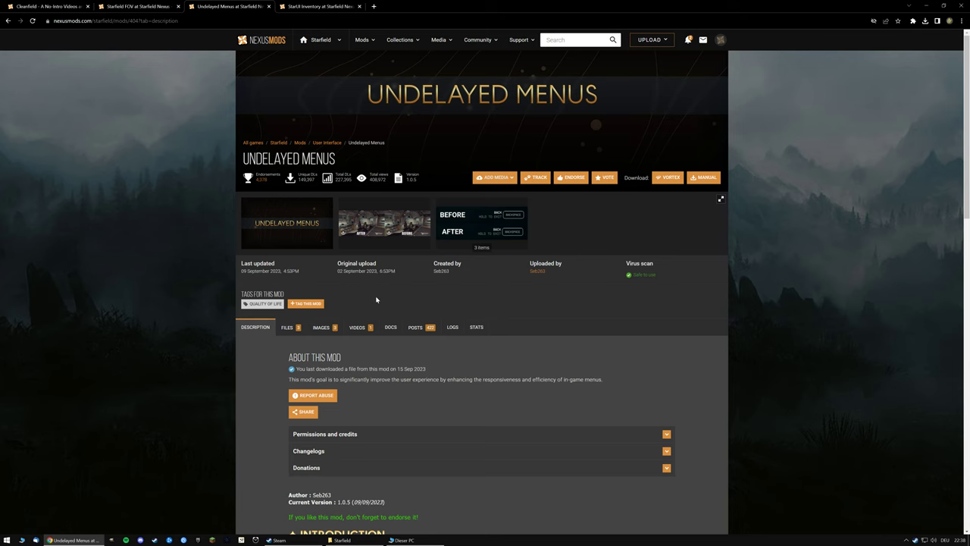
{"action": "left_click", "coordinate": [302, 5]}
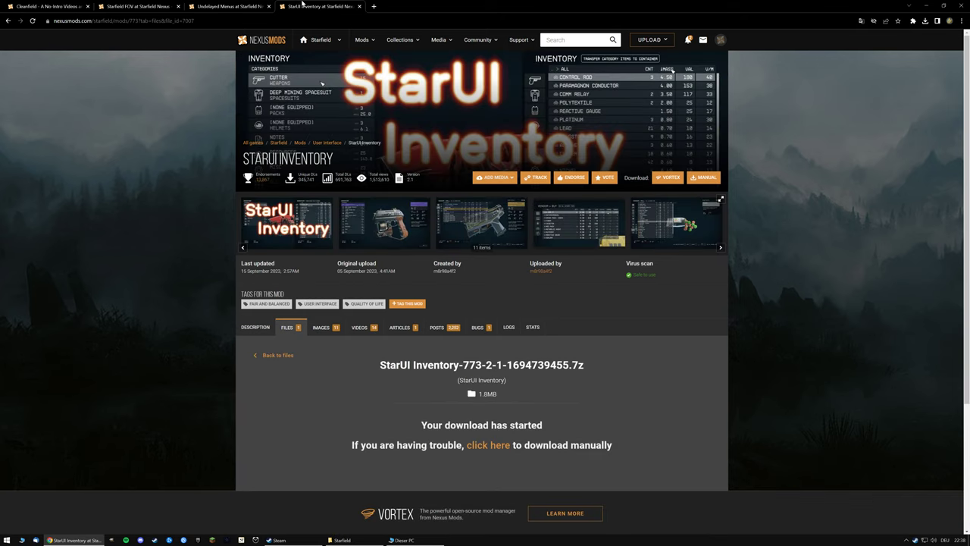
{"action": "left_click", "coordinate": [246, 5]}
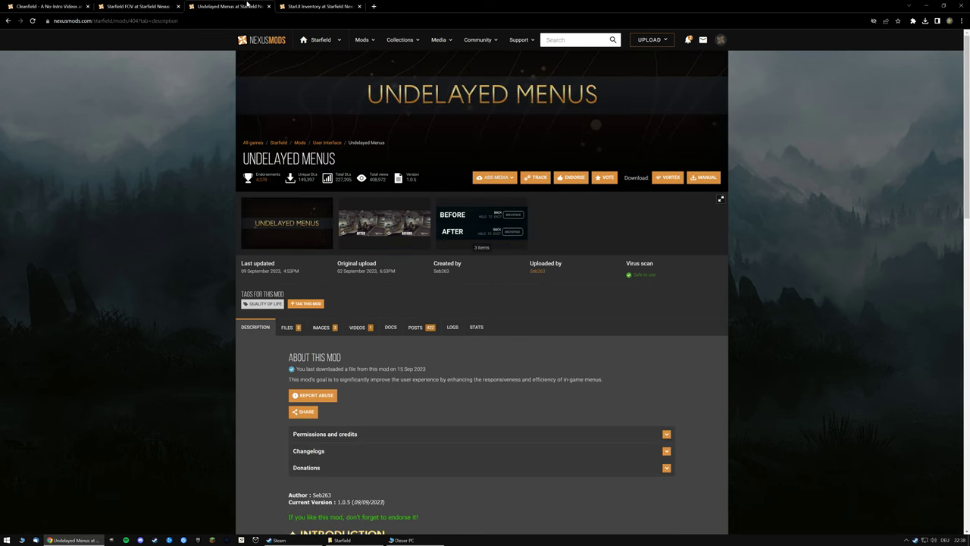
{"action": "left_click", "coordinate": [54, 4]}
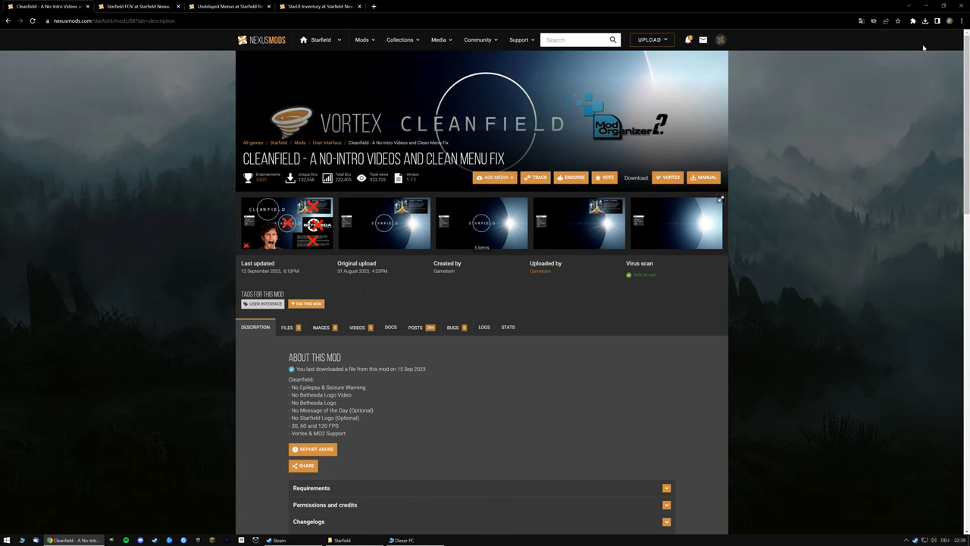
Minimize the browser and open the Starfield folder inside My Games in the Documents folder
{"action": "left_click", "coordinate": [930, 6]}
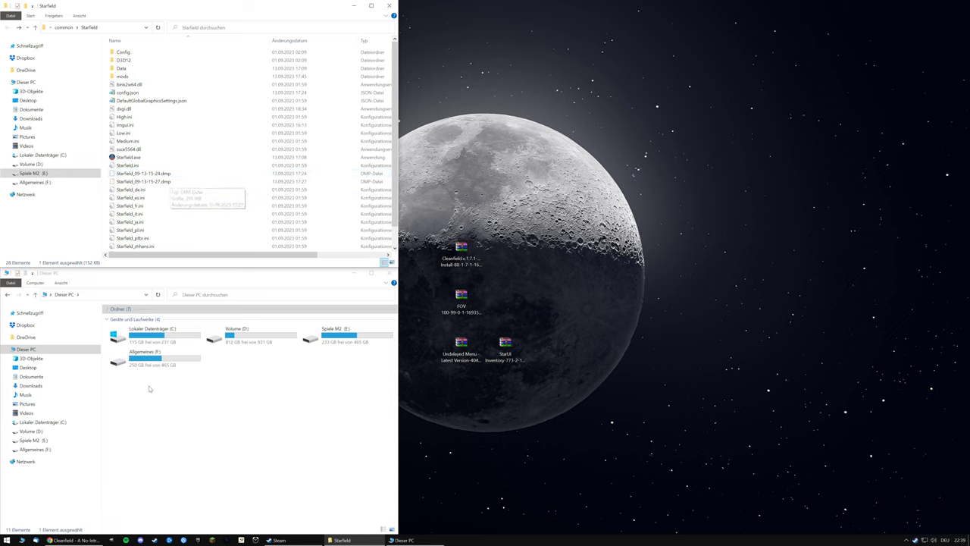
{"action": "left_click", "coordinate": [36, 377]}
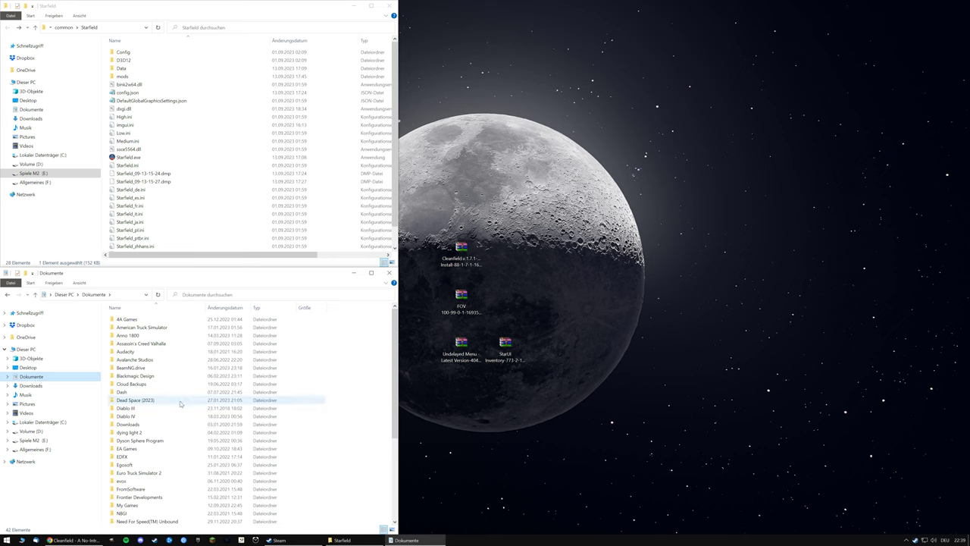
{"action": "scroll", "coordinate": [182, 410], "scroll_direction": "down", "scroll_amount": 1}
{"action": "scroll", "coordinate": [182, 412], "scroll_direction": "down", "scroll_amount": 1}
{"action": "left_click", "coordinate": [144, 440]}
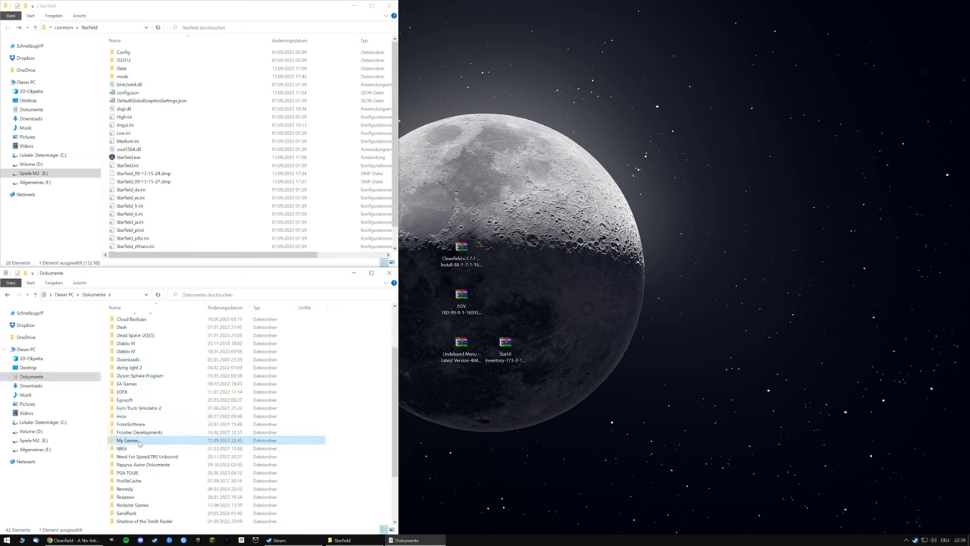
{"action": "double_click", "coordinate": [144, 441]}
{"action": "left_click", "coordinate": [132, 385]}
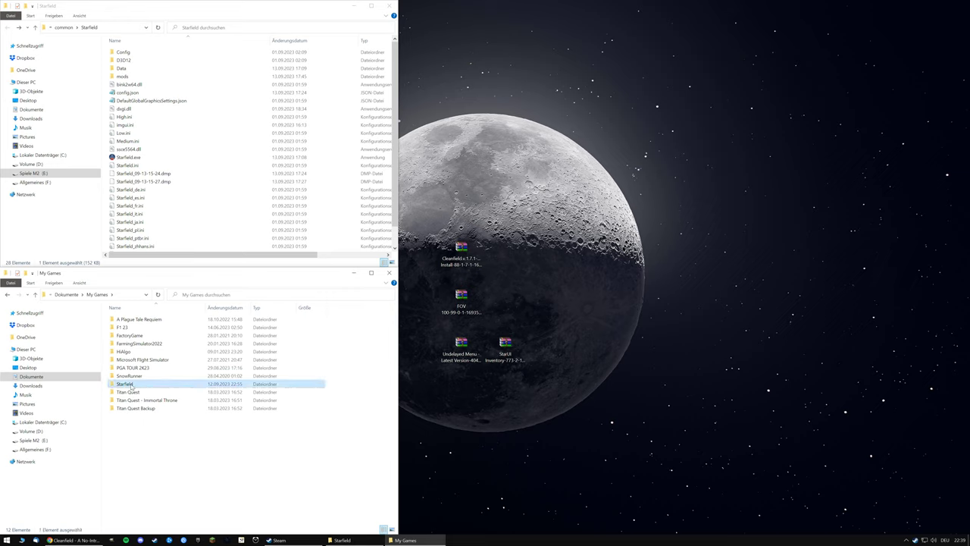
{"action": "double_click", "coordinate": [131, 385]}
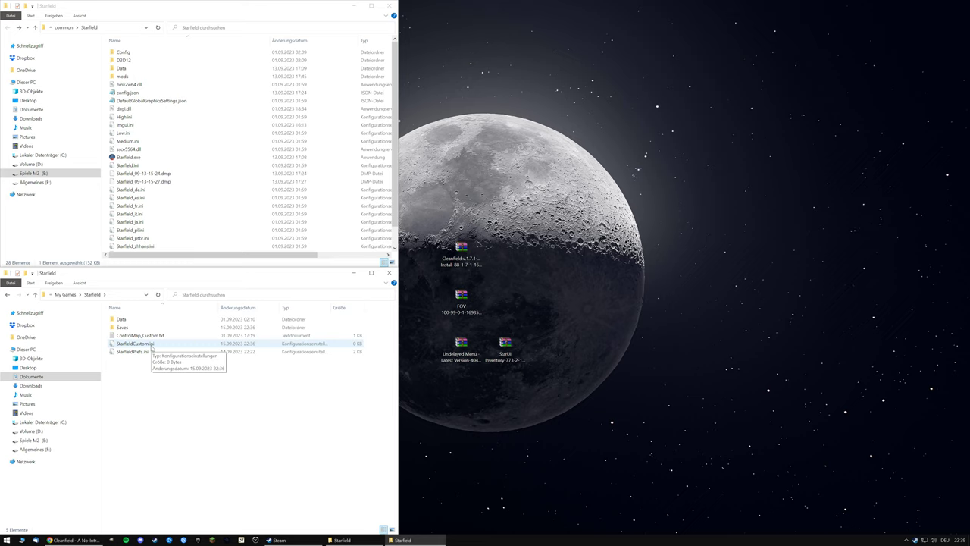
Create a new text document in the My Games Starfield folder and rename it StarfieldCustom.ini, accepting the extension change
{"action": "right_click", "coordinate": [154, 400]}
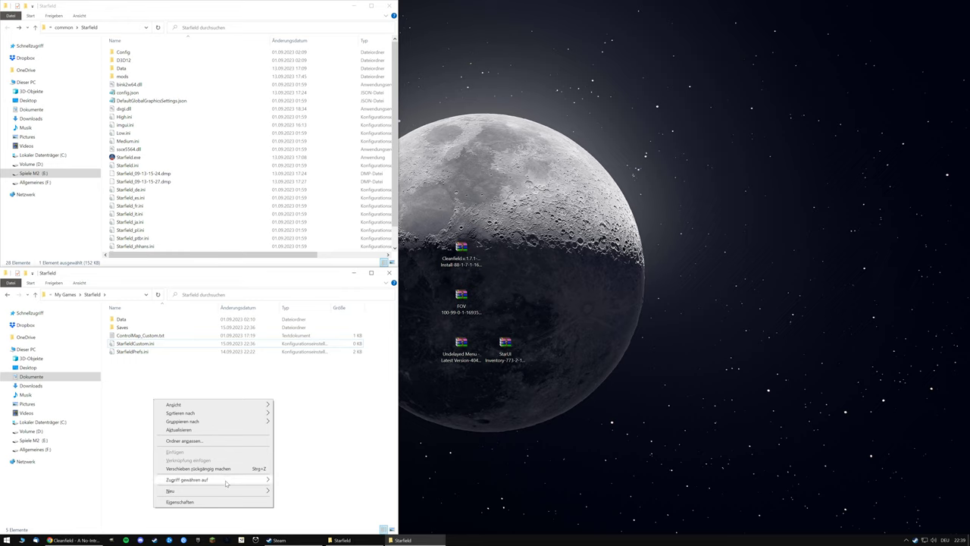
{"action": "mouse_move", "coordinate": [256, 491]}
{"action": "left_click", "coordinate": [302, 482]}
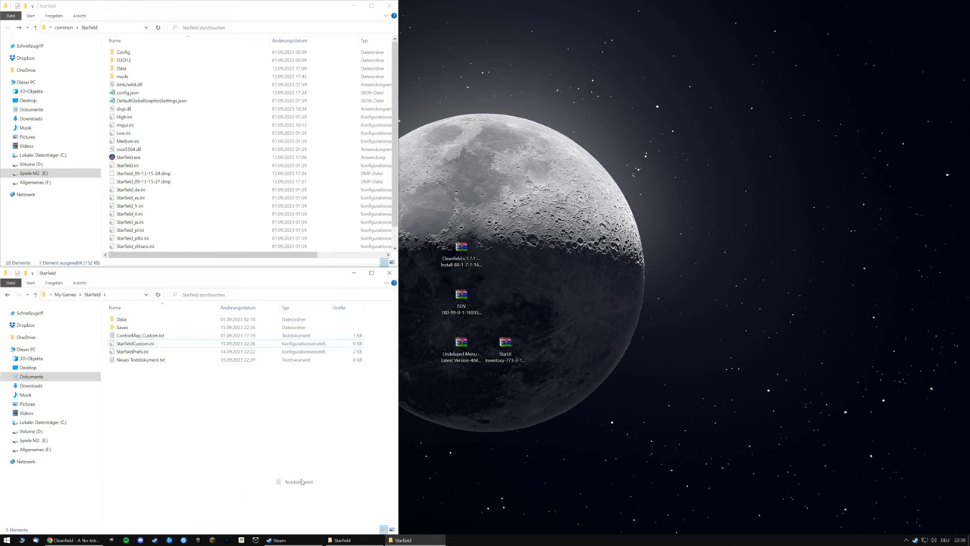
{"action": "type", "text": "Starf"}
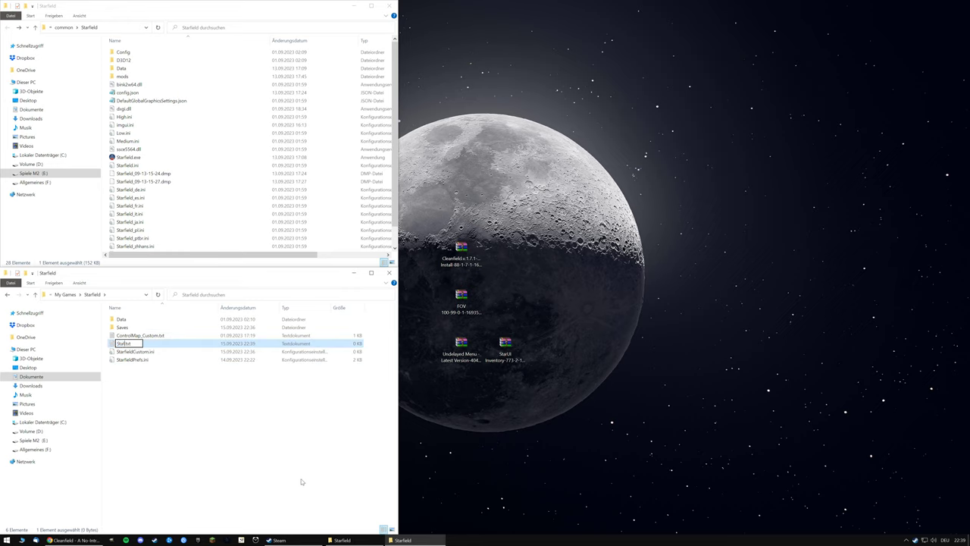
{"action": "type", "text": "ieldCustom.ini"}
{"action": "key", "text": "Delete"}
{"action": "key", "text": "Delete"}
{"action": "key", "text": "Delete"}
{"action": "key", "text": "Delete"}
{"action": "key", "text": "Return"}
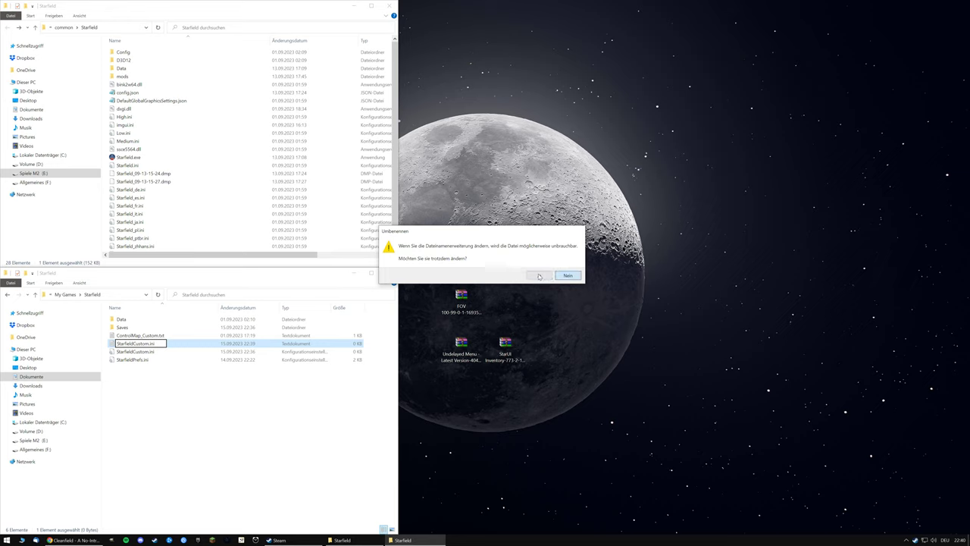
{"action": "left_click", "coordinate": [539, 275]}
{"action": "left_click", "coordinate": [217, 433]}
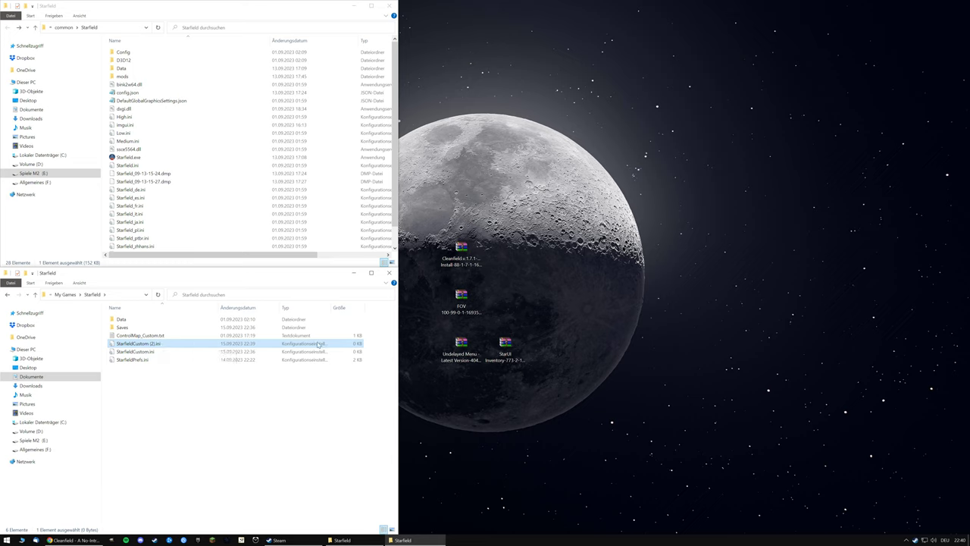
Delete the duplicate file StarfieldCustom (2).ini from the My Games Starfield folder
{"action": "left_click", "coordinate": [157, 347]}
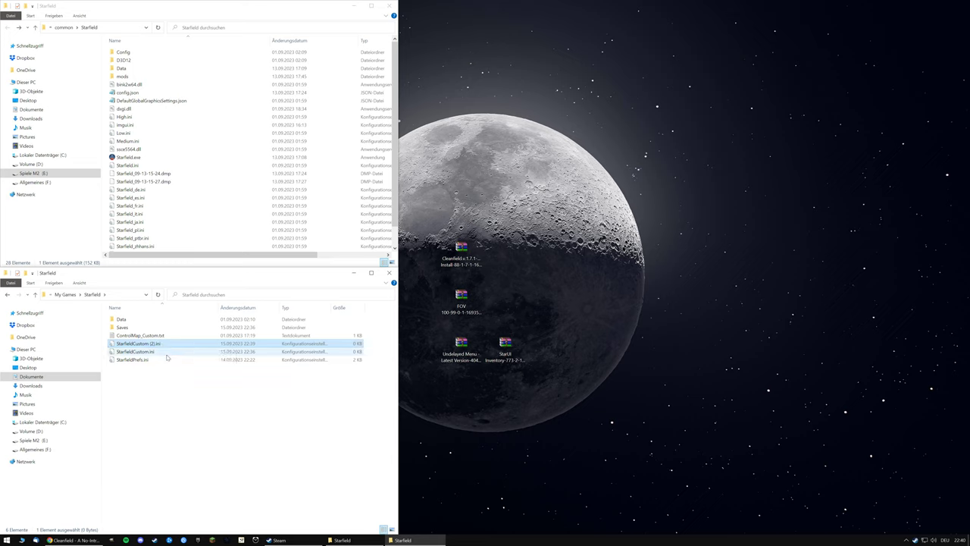
{"action": "left_click", "coordinate": [186, 408]}
{"action": "left_click", "coordinate": [147, 344]}
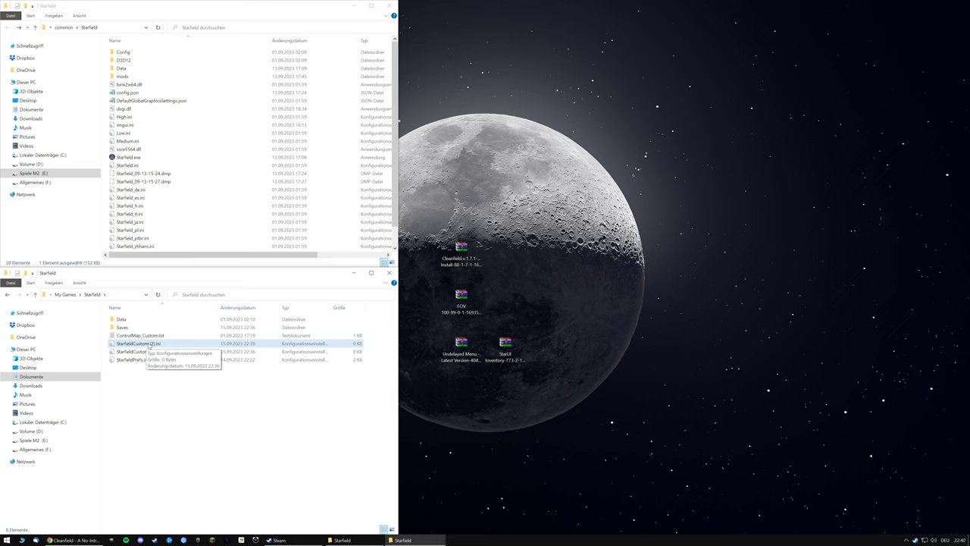
{"action": "left_click", "coordinate": [150, 346]}
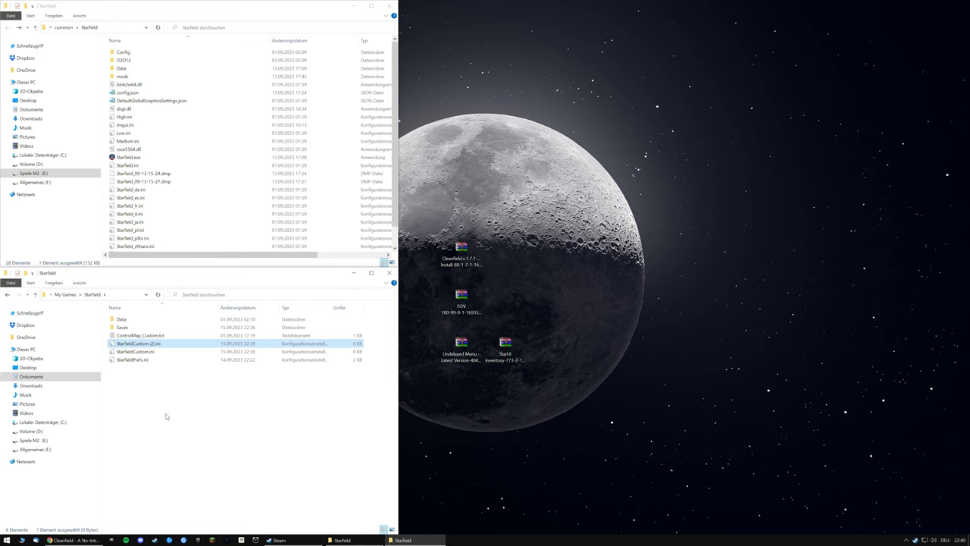
{"action": "key", "text": "Delete"}
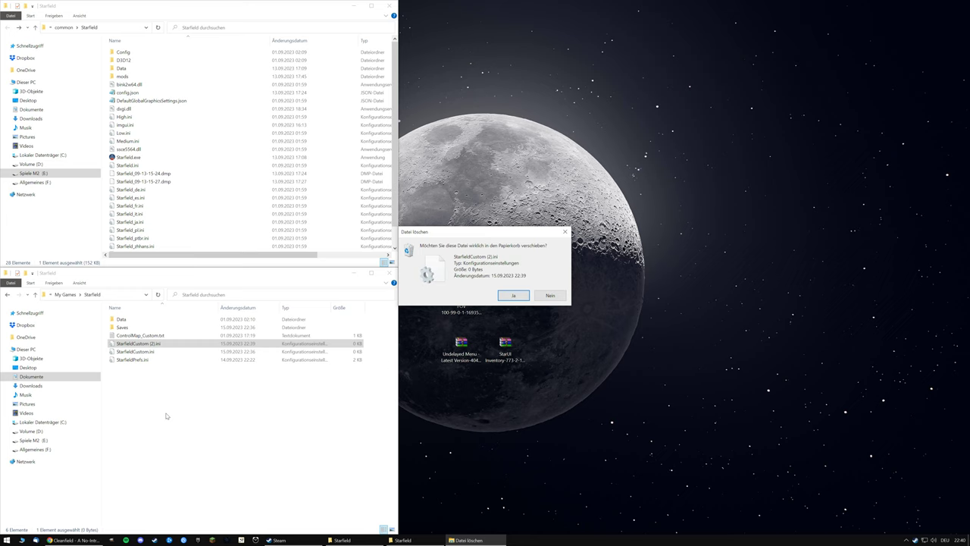
{"action": "key", "text": "Return"}
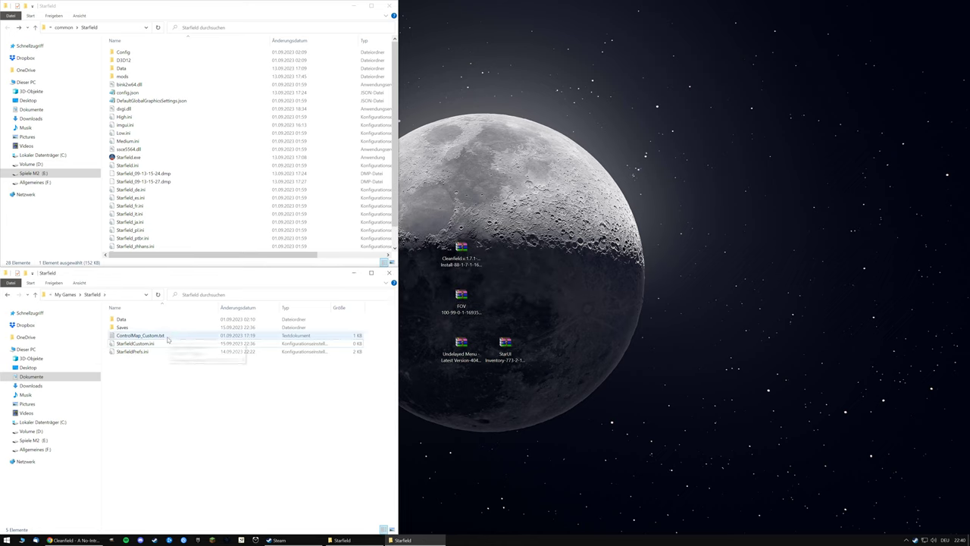
Open the Cleanfield manual install archive from the desktop and dismiss the WinRAR licence reminder
{"action": "left_click", "coordinate": [461, 248]}
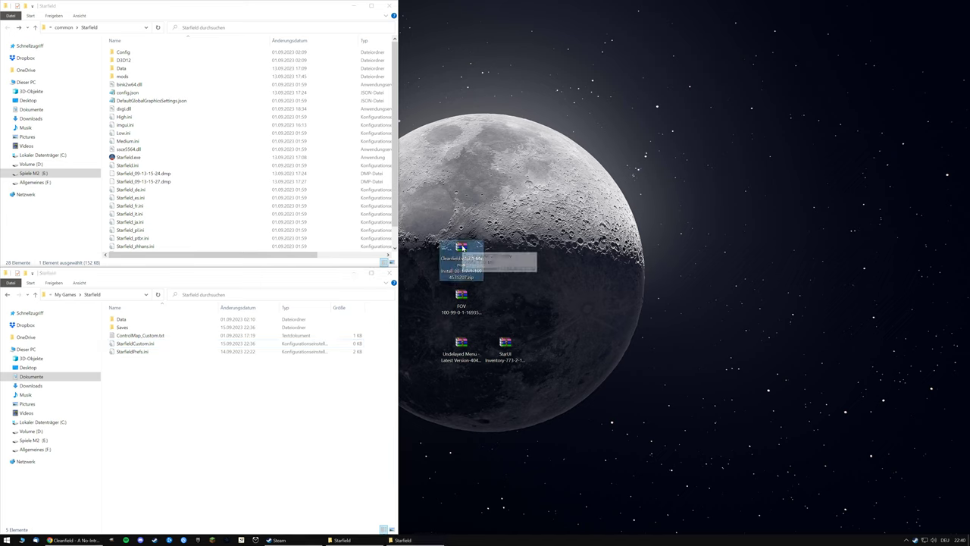
{"action": "double_click", "coordinate": [461, 248]}
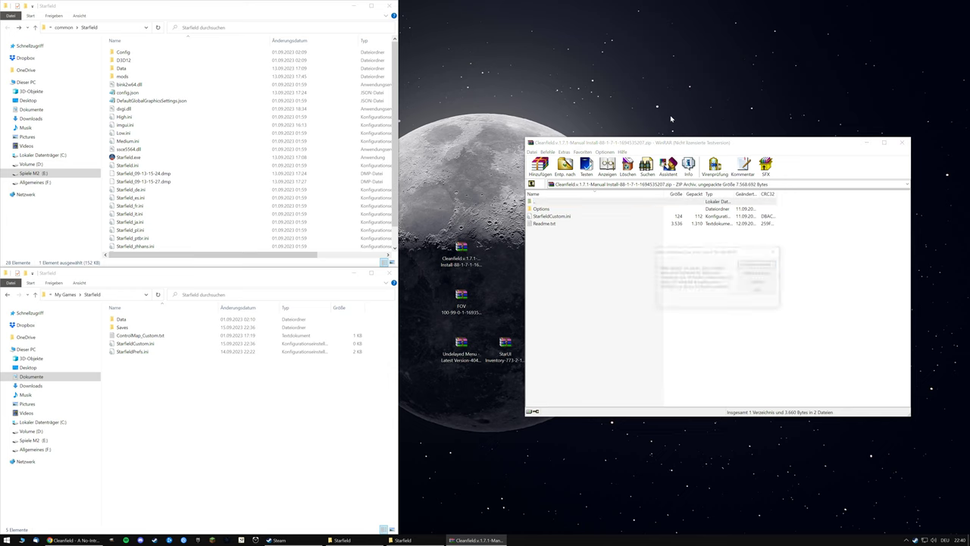
{"action": "key", "text": "Escape"}
{"action": "left_click_drag", "start_coordinate": [692, 146], "coordinate": [711, 136]}
Open the empty StarfieldCustom.ini from the My Games Starfield folder in the text editor, keeping the archive window uncovered
{"action": "left_click", "coordinate": [150, 343]}
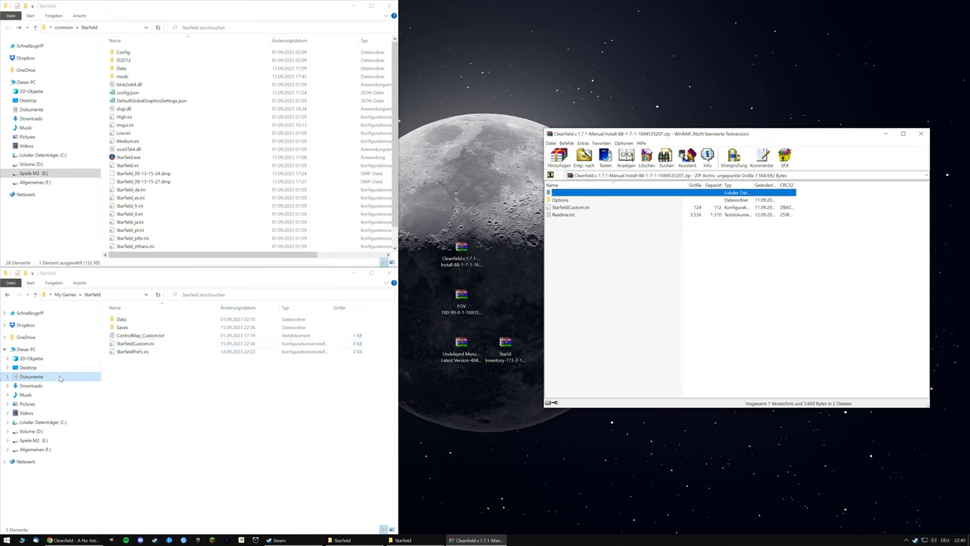
{"action": "double_click", "coordinate": [136, 345]}
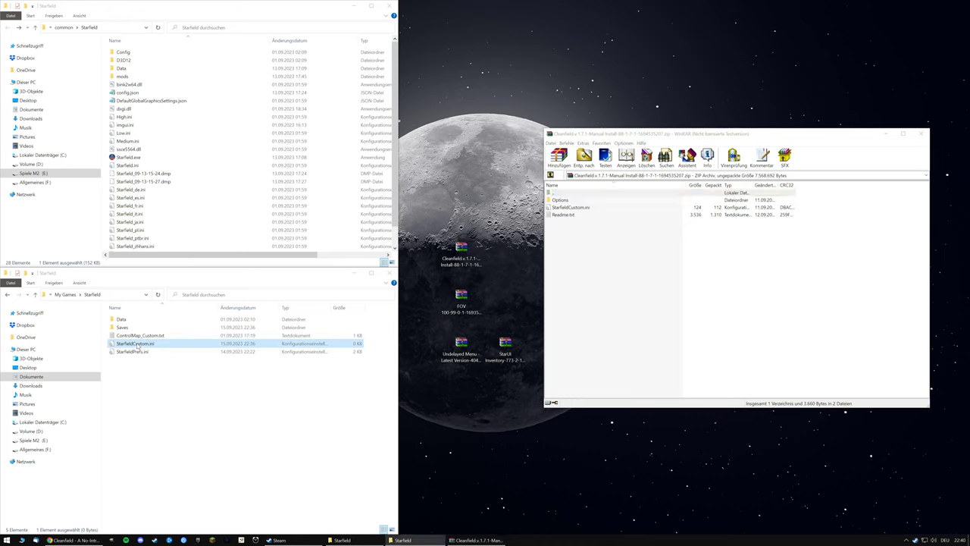
{"action": "left_click_drag", "start_coordinate": [605, 178], "coordinate": [212, 157]}
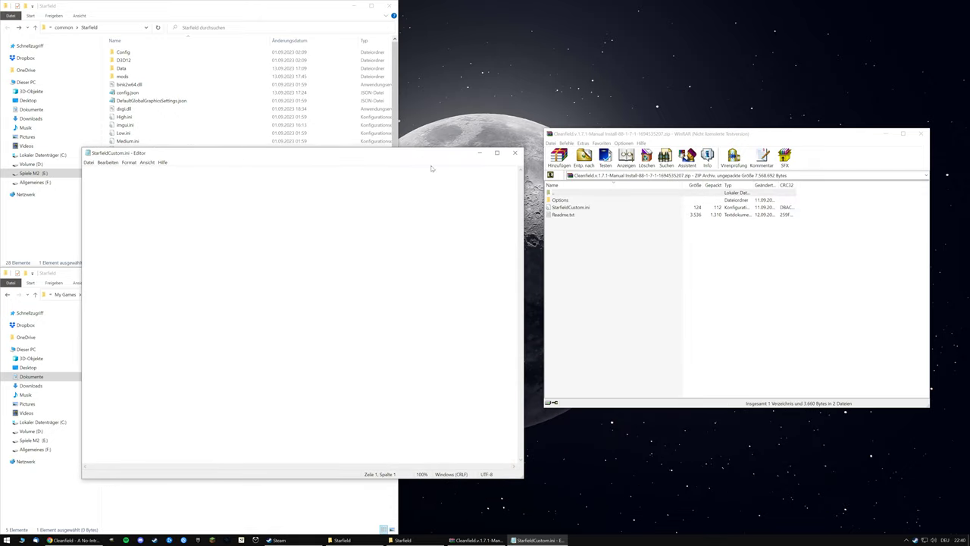
{"action": "left_click_drag", "start_coordinate": [417, 156], "coordinate": [364, 145]}
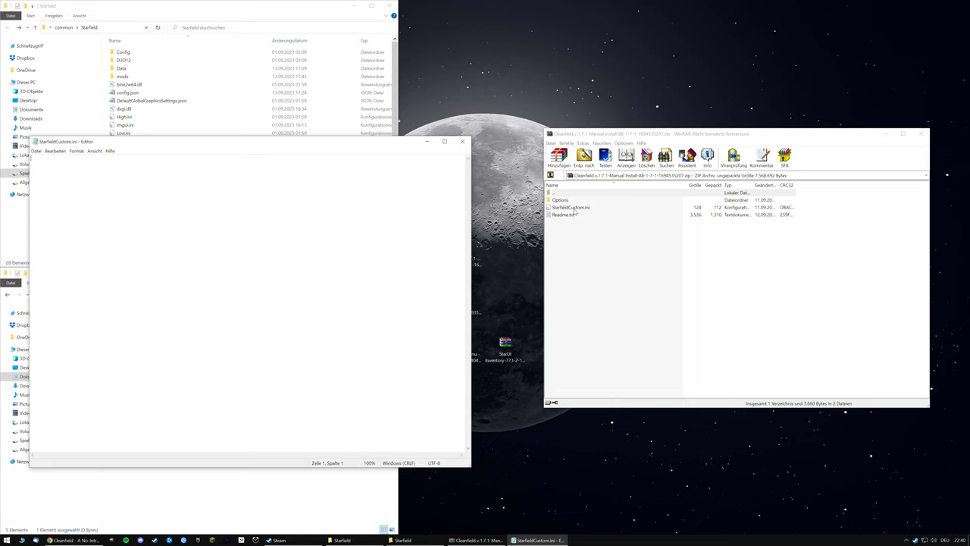
Open StarfieldCustom.ini from the Cleanfield archive and arrange its editor window beside the empty file
{"action": "double_click", "coordinate": [570, 207]}
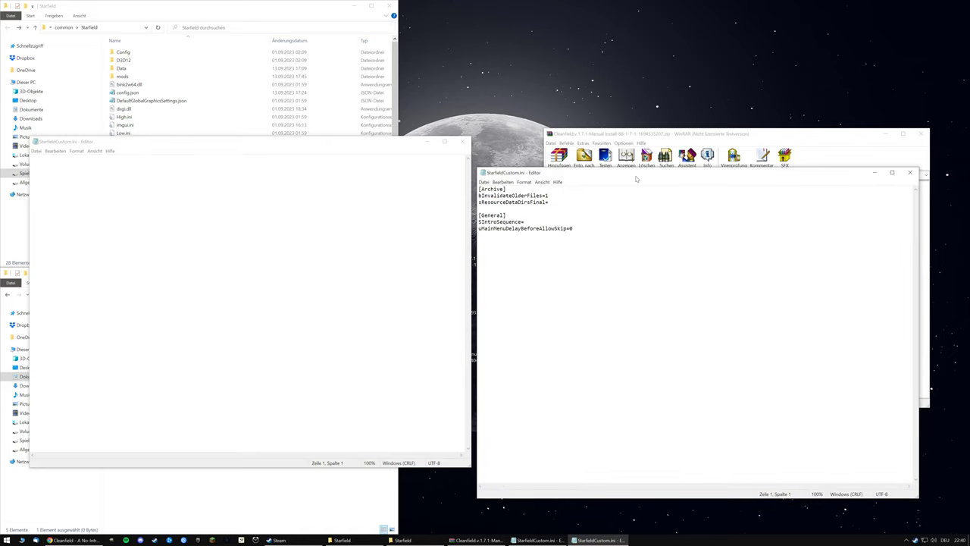
{"action": "left_click_drag", "start_coordinate": [641, 179], "coordinate": [662, 249]}
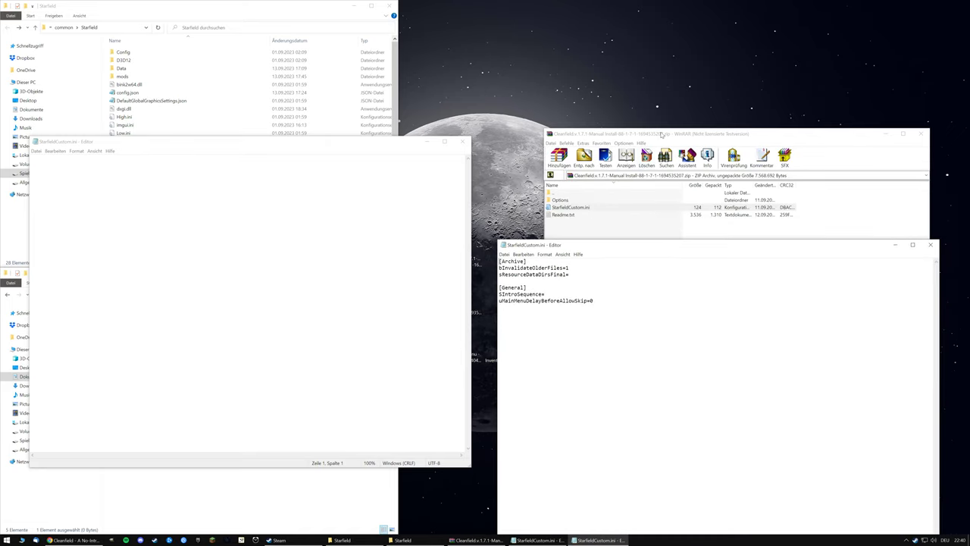
{"action": "left_click_drag", "start_coordinate": [659, 134], "coordinate": [675, 111]}
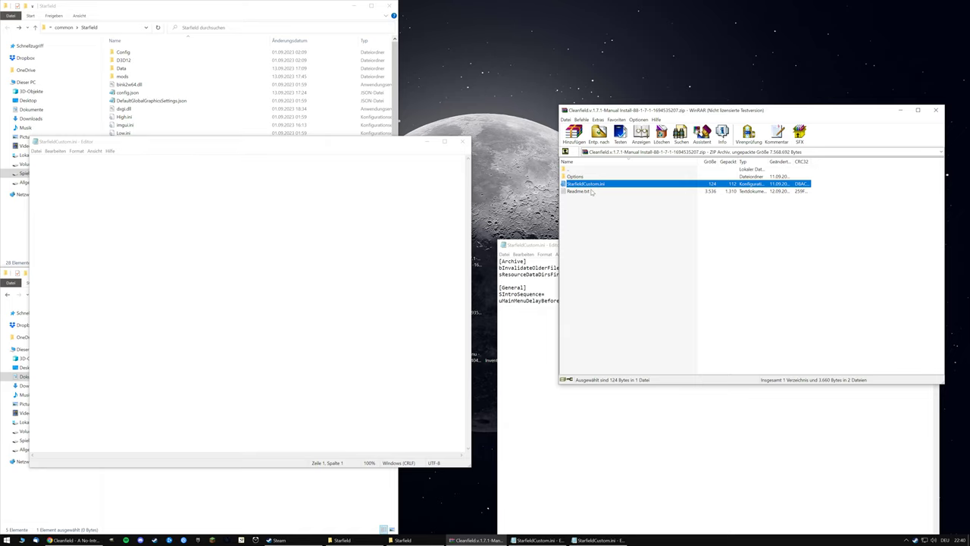
{"action": "left_click", "coordinate": [538, 348]}
{"action": "left_click_drag", "start_coordinate": [611, 246], "coordinate": [615, 162]}
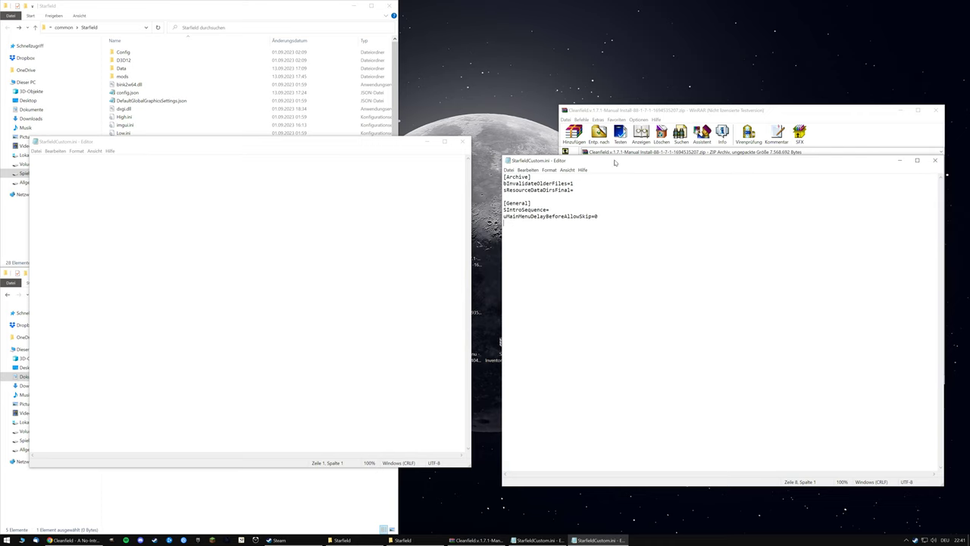
Copy the [Archive] and [General] sections from the Cleanfield StarfieldCustom.ini into the empty StarfieldCustom.ini
{"action": "left_click_drag", "start_coordinate": [627, 226], "coordinate": [503, 176]}
{"action": "key", "text": "ctrl+c"}
{"action": "left_click", "coordinate": [81, 205]}
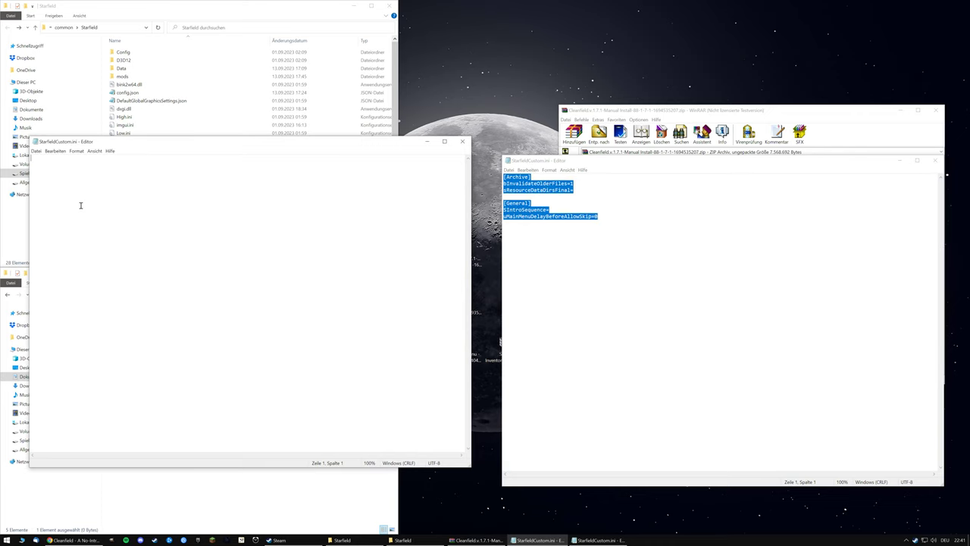
{"action": "key", "text": "ctrl+v"}
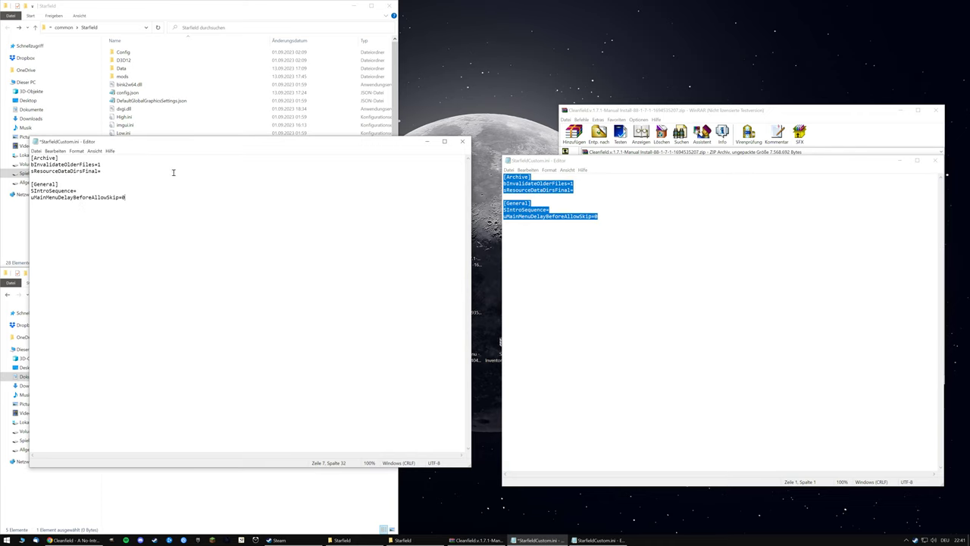
{"action": "left_click_drag", "start_coordinate": [261, 146], "coordinate": [273, 148]}
Check the [Archive] and [General] sections in Cleanfield's StarfieldCustom.ini against the pasted text, and close the Cleanfield copy
{"action": "left_click", "coordinate": [580, 188]}
{"action": "left_click_drag", "start_coordinate": [581, 188], "coordinate": [502, 177]}
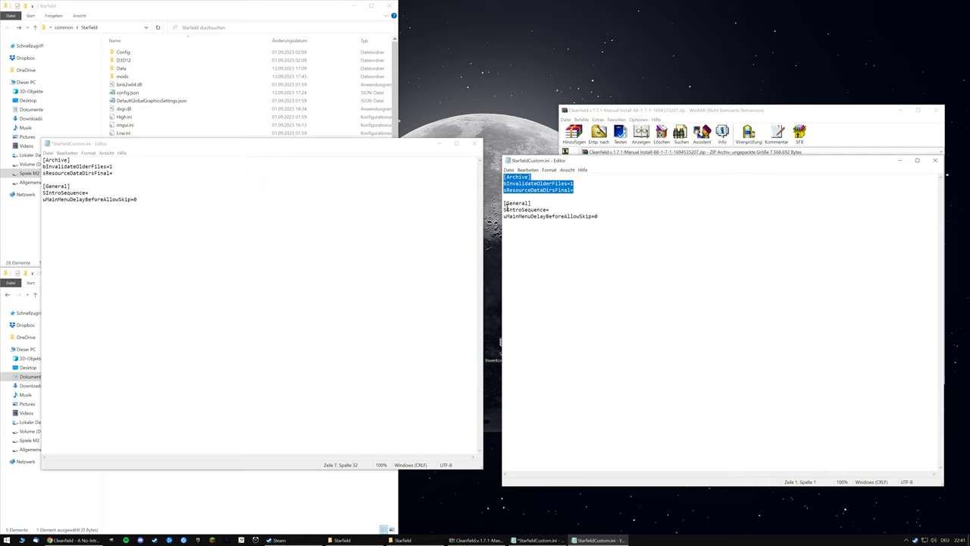
{"action": "left_click_drag", "start_coordinate": [503, 203], "coordinate": [599, 216]}
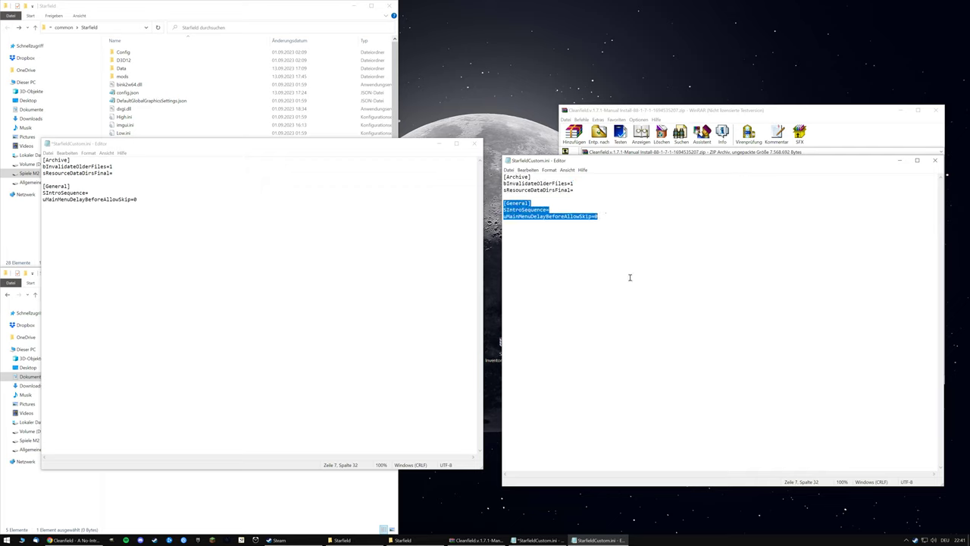
{"action": "left_click", "coordinate": [107, 226]}
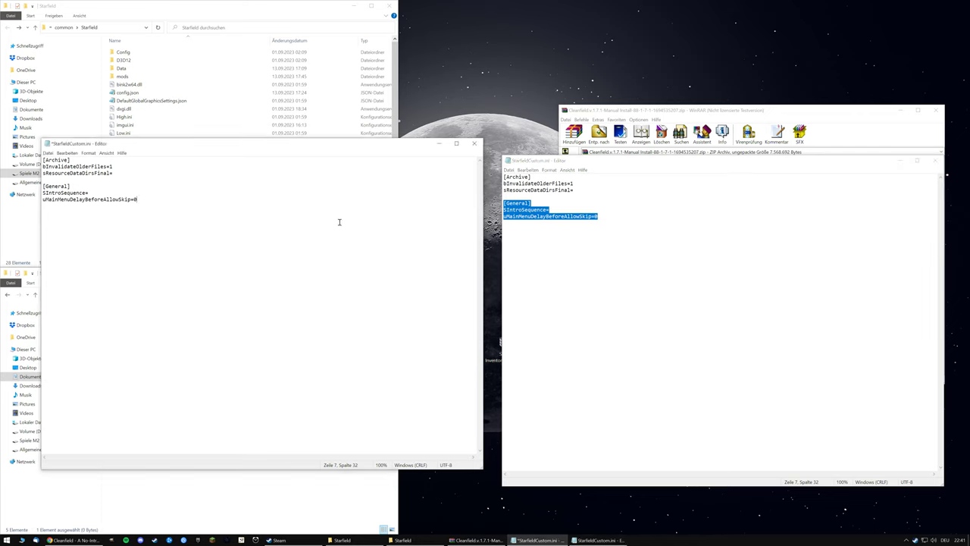
{"action": "left_click", "coordinate": [768, 163]}
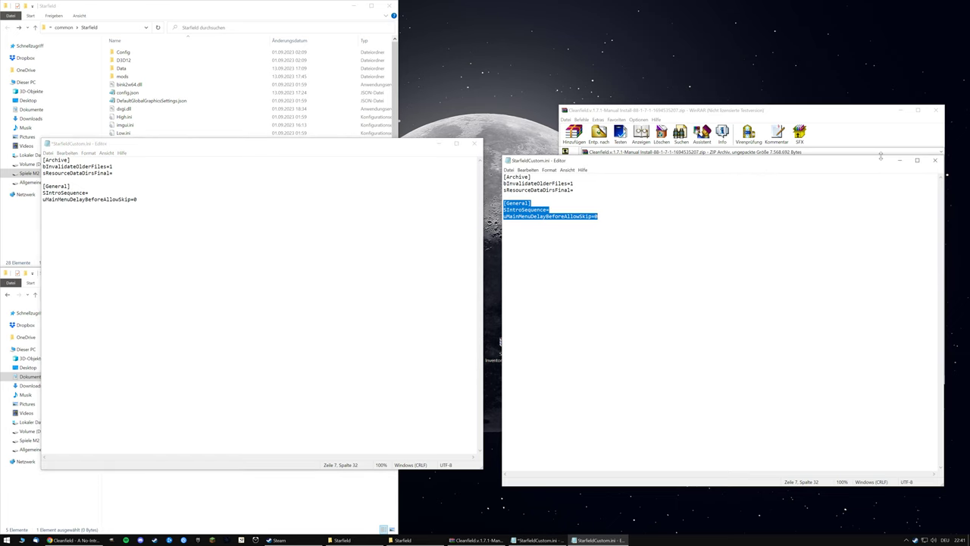
{"action": "left_click", "coordinate": [935, 160]}
Save and close the edited StarfieldCustom.ini, and reopen it from the My Games Starfield folder to verify its contents before closing it again
{"action": "left_click_drag", "start_coordinate": [323, 147], "coordinate": [332, 150]}
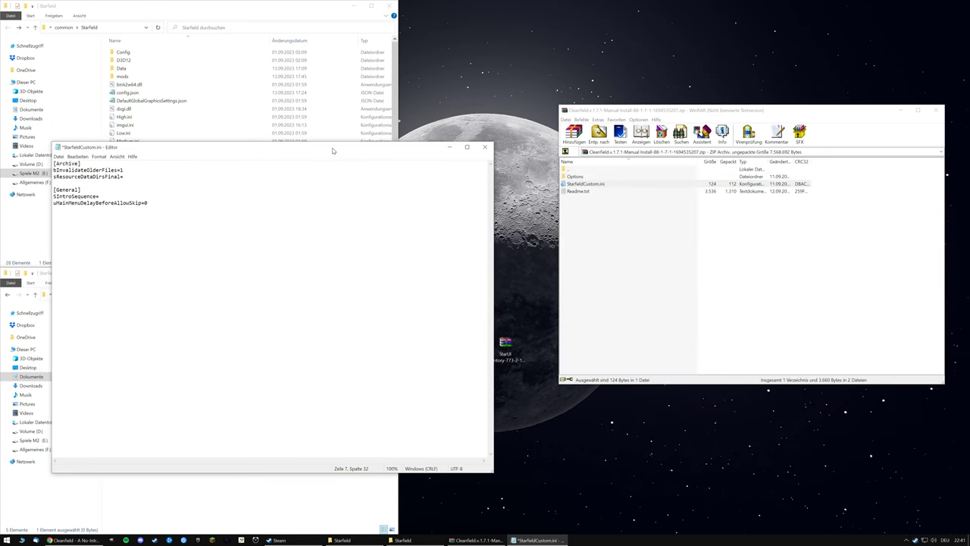
{"action": "key", "text": "ctrl+s"}
{"action": "left_click", "coordinate": [485, 148]}
{"action": "double_click", "coordinate": [136, 343]}
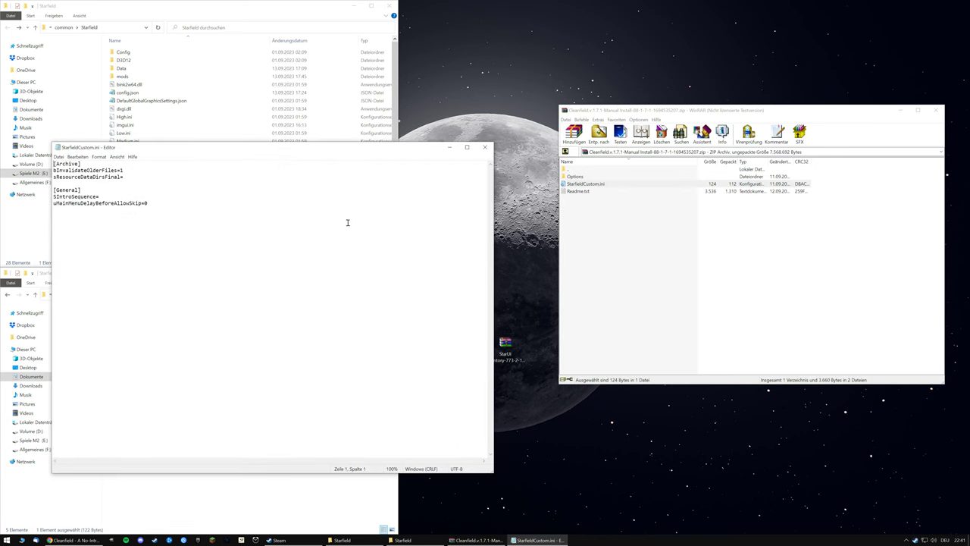
{"action": "left_click", "coordinate": [486, 147]}
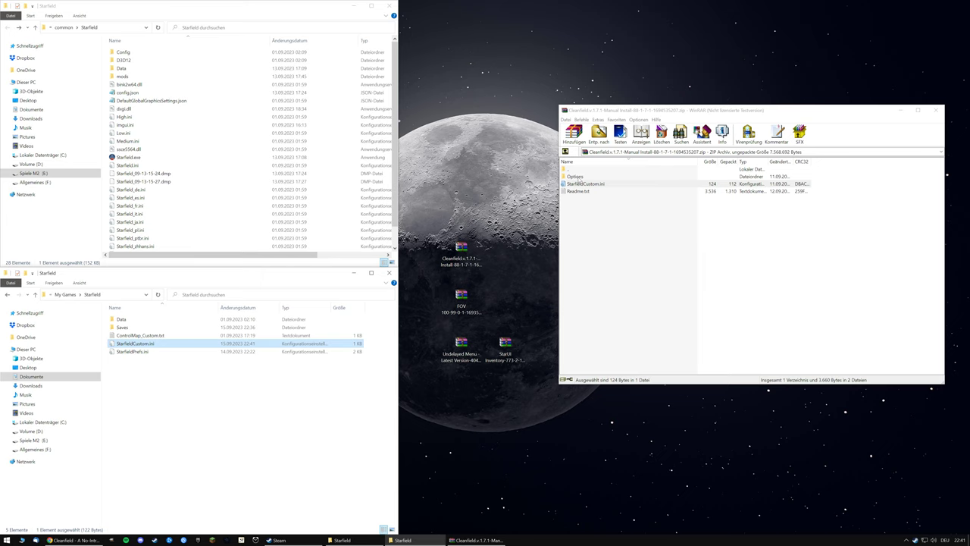
In the Cleanfield archive, open the 60 FPS variant inside the Remove Everything option folder
{"action": "left_click", "coordinate": [578, 177]}
{"action": "double_click", "coordinate": [578, 177]}
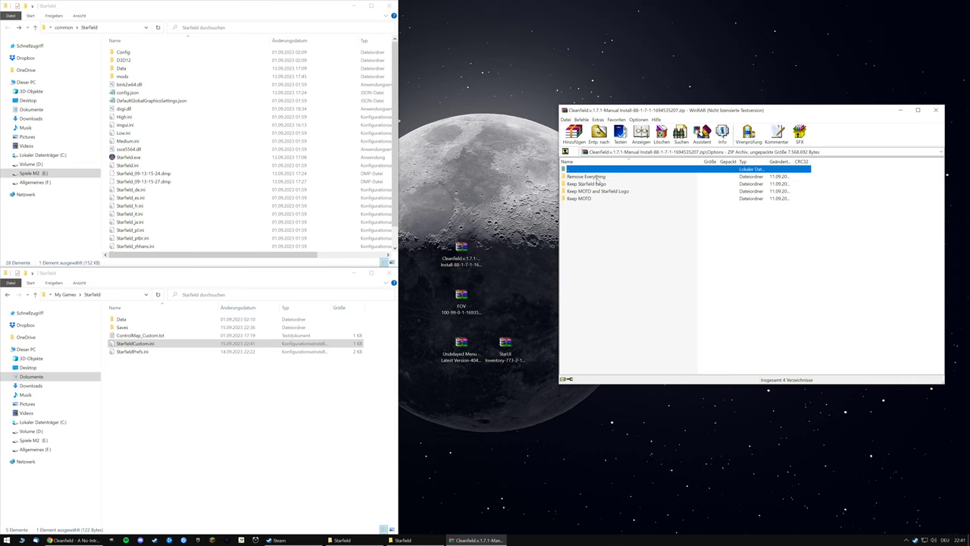
{"action": "double_click", "coordinate": [596, 176]}
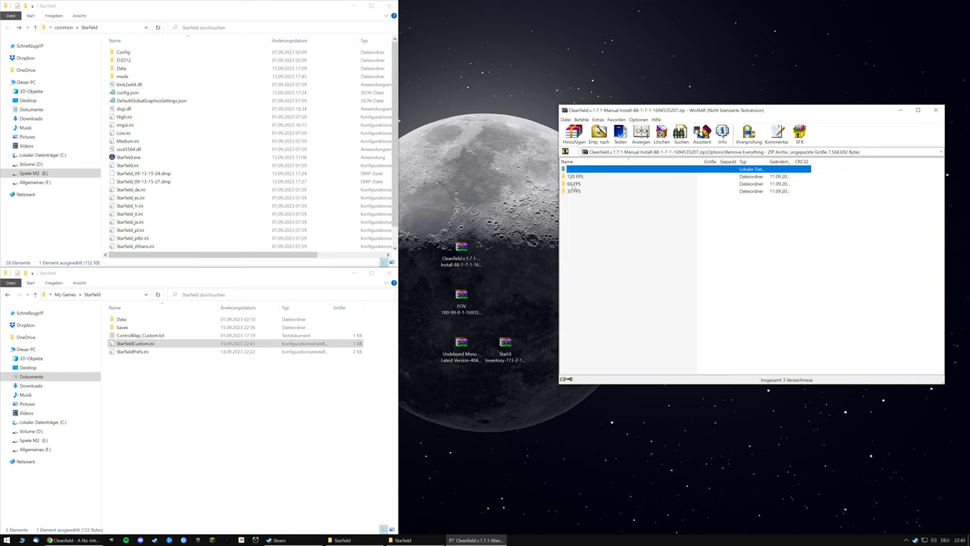
{"action": "double_click", "coordinate": [573, 184]}
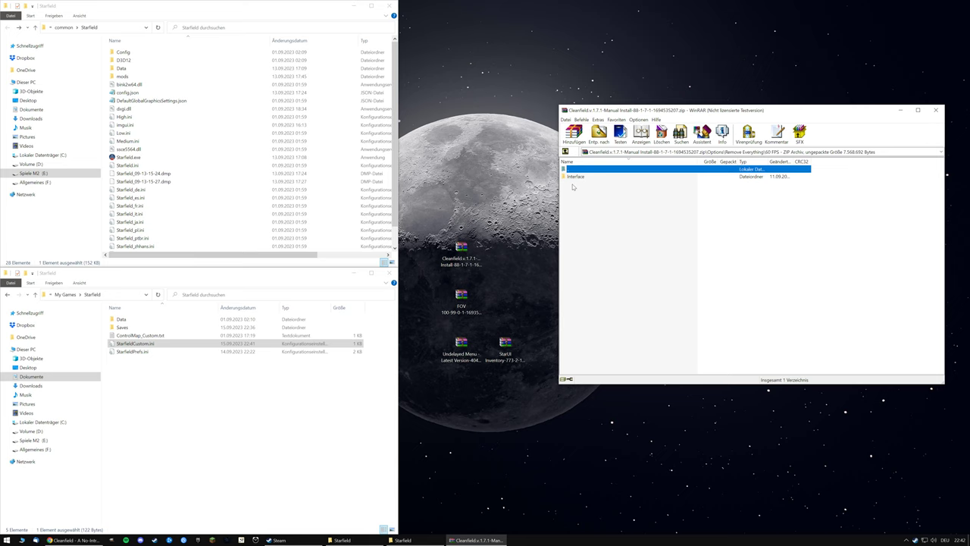
Open the Interface folder inside the Data folder of the Starfield game installation
{"action": "left_click", "coordinate": [240, 23]}
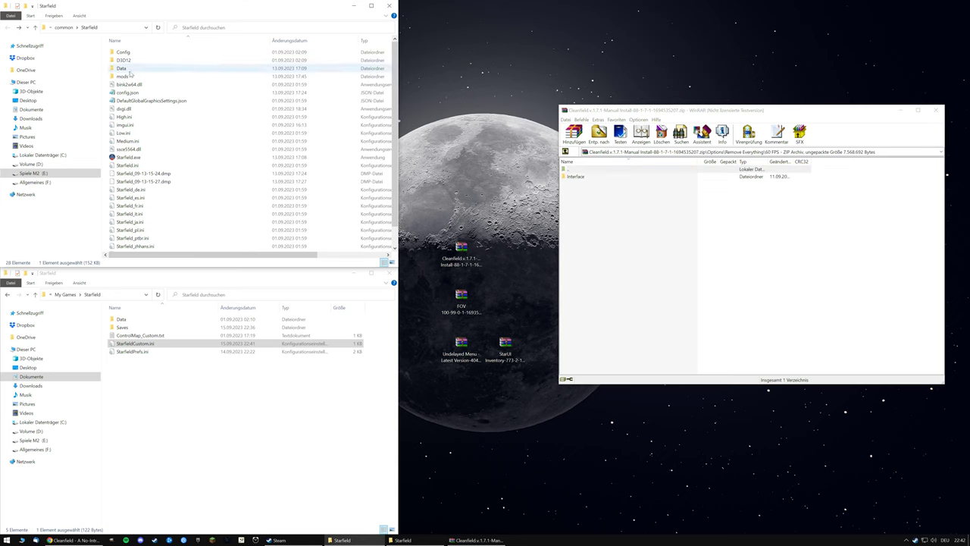
{"action": "left_click", "coordinate": [130, 69]}
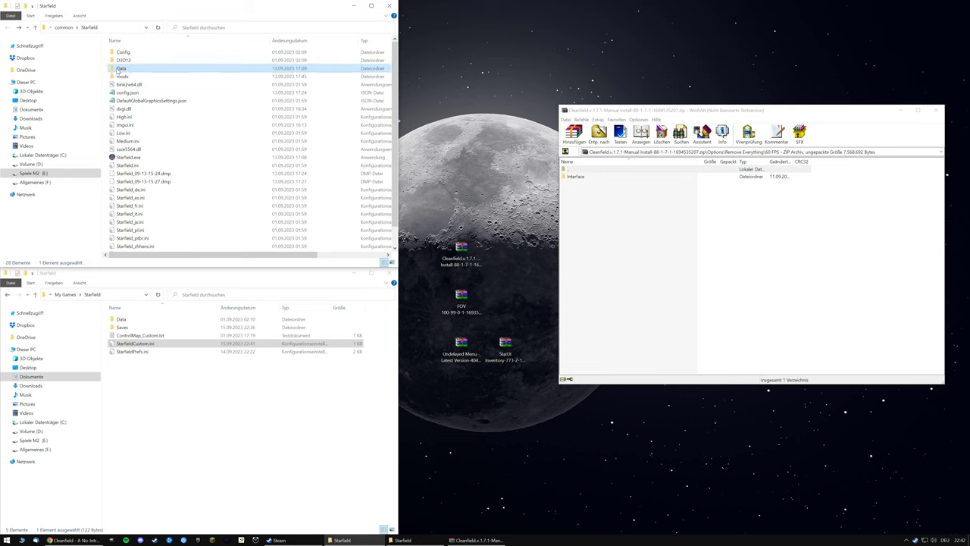
{"action": "double_click", "coordinate": [119, 72]}
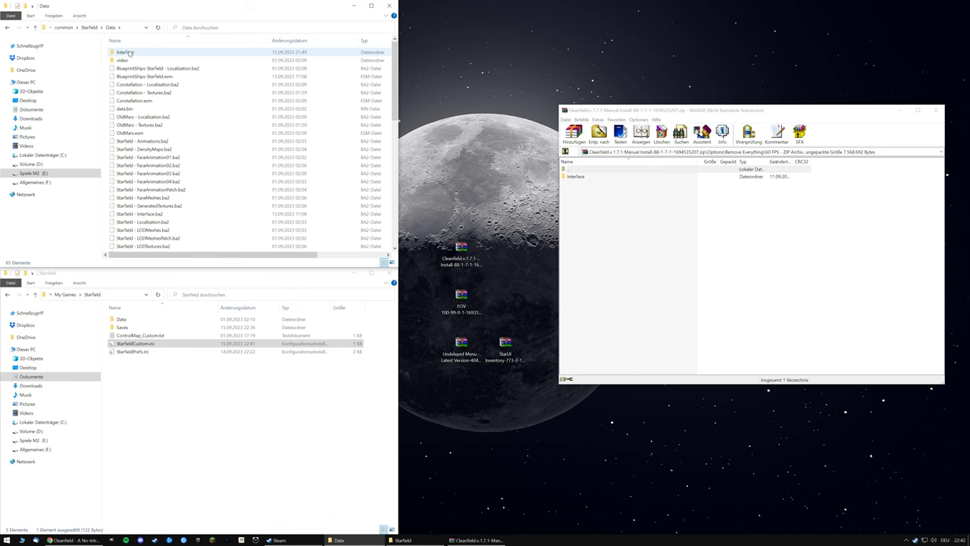
{"action": "left_click", "coordinate": [129, 53]}
{"action": "double_click", "coordinate": [129, 53]}
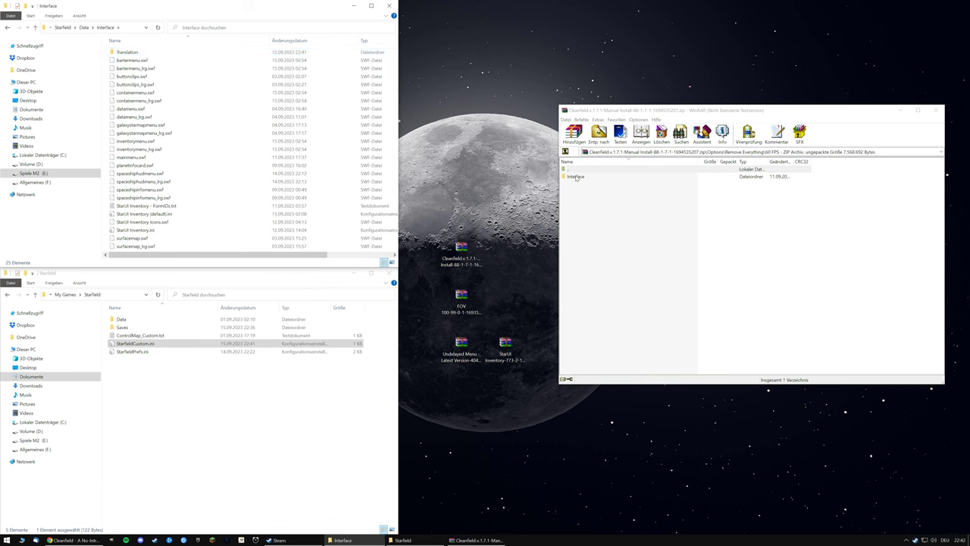
Extract mainmenu.swf from the archive's Interface folder into the game's Interface folder, replacing the existing file, and close the archive
{"action": "left_click", "coordinate": [579, 178]}
{"action": "double_click", "coordinate": [566, 177]}
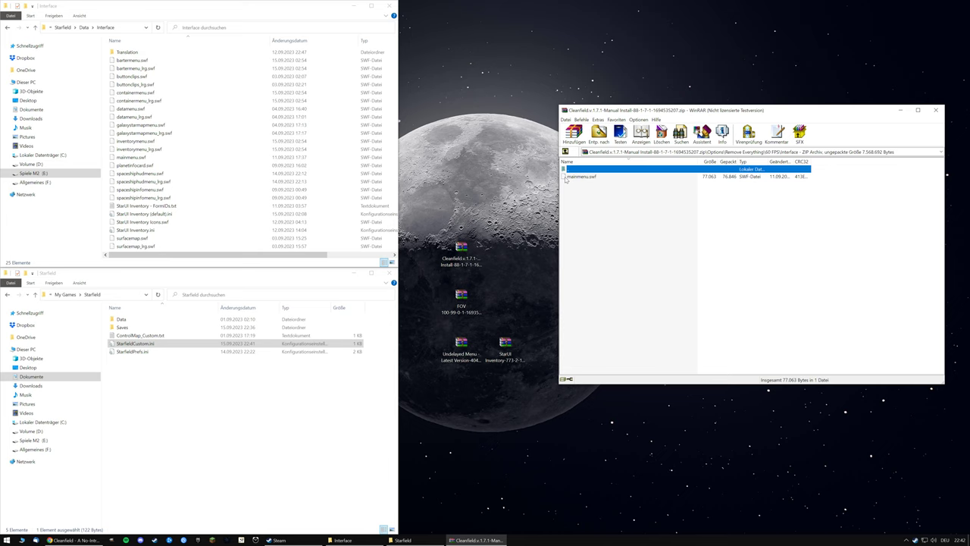
{"action": "left_click_drag", "start_coordinate": [565, 177], "coordinate": [164, 156]}
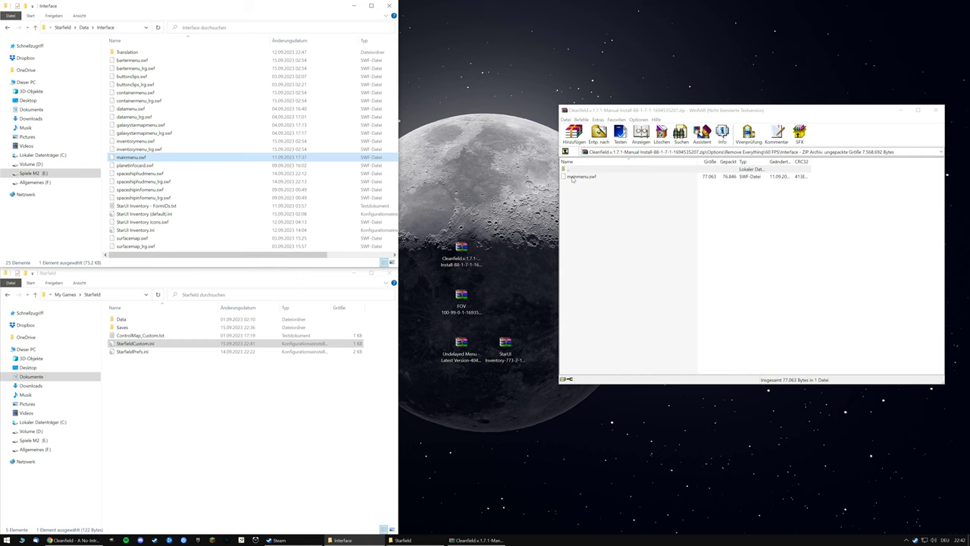
{"action": "left_click_drag", "start_coordinate": [573, 178], "coordinate": [349, 176]}
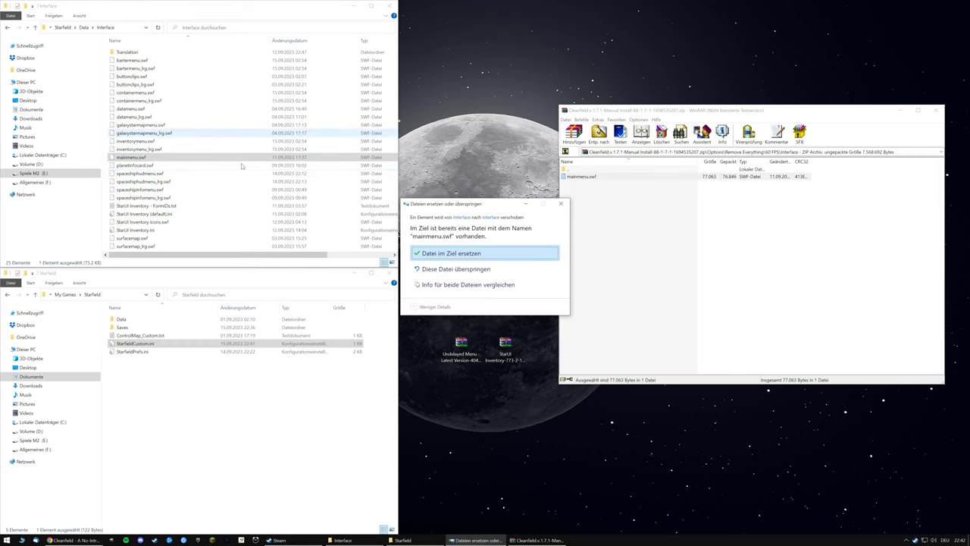
{"action": "left_click", "coordinate": [457, 254]}
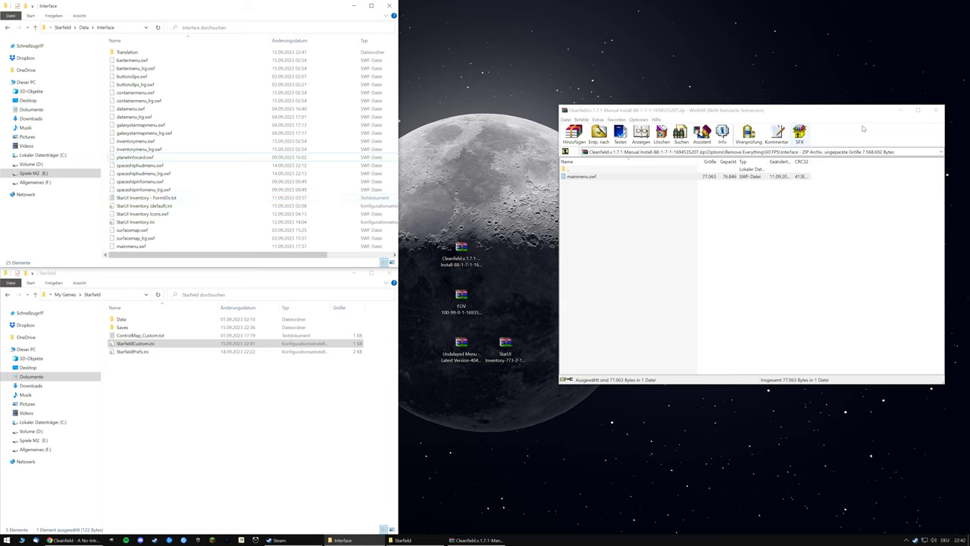
{"action": "left_click", "coordinate": [937, 110]}
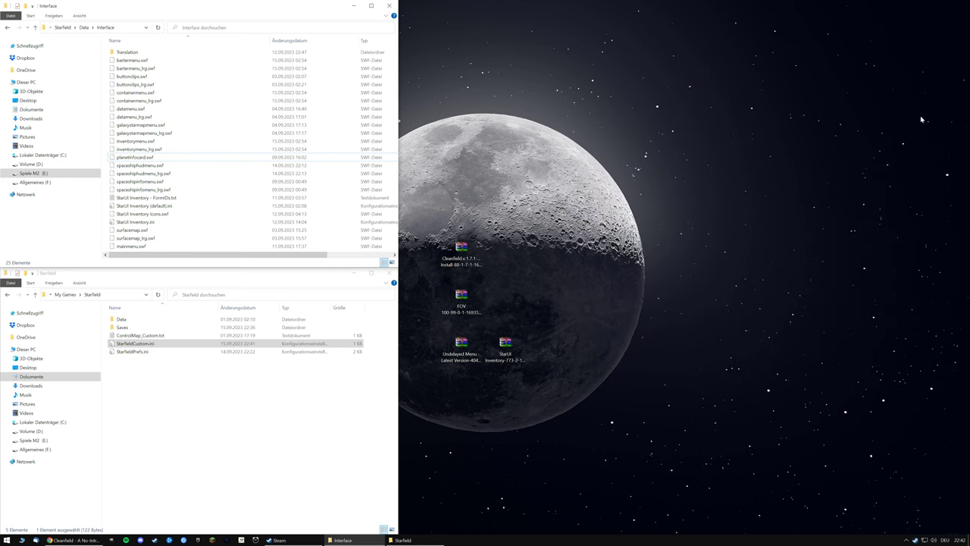
Open the StarfieldCustom.ini inside the desktop's FOV archive, dismissing the WinRAR licence reminder, and move its editor clear of the My Games folder
{"action": "left_click", "coordinate": [512, 289]}
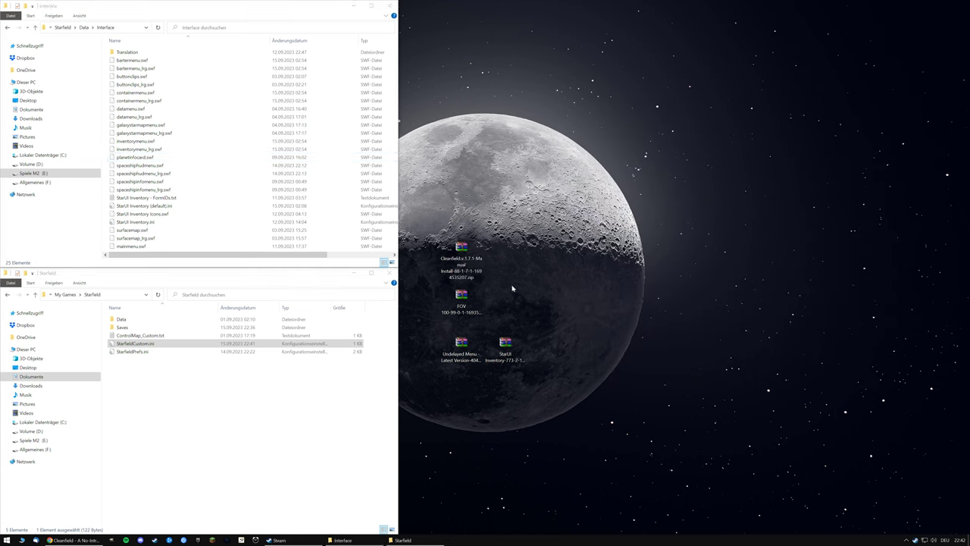
{"action": "double_click", "coordinate": [462, 296]}
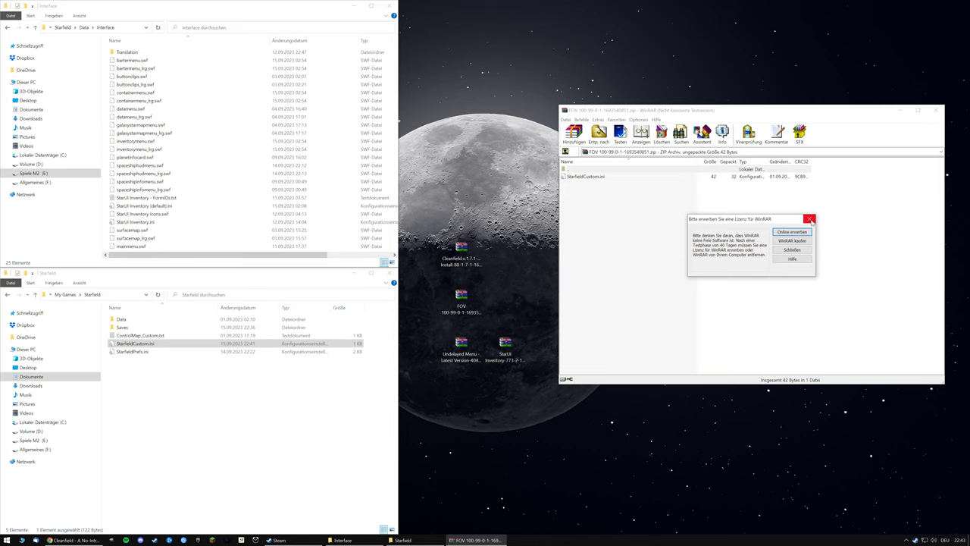
{"action": "left_click", "coordinate": [810, 219]}
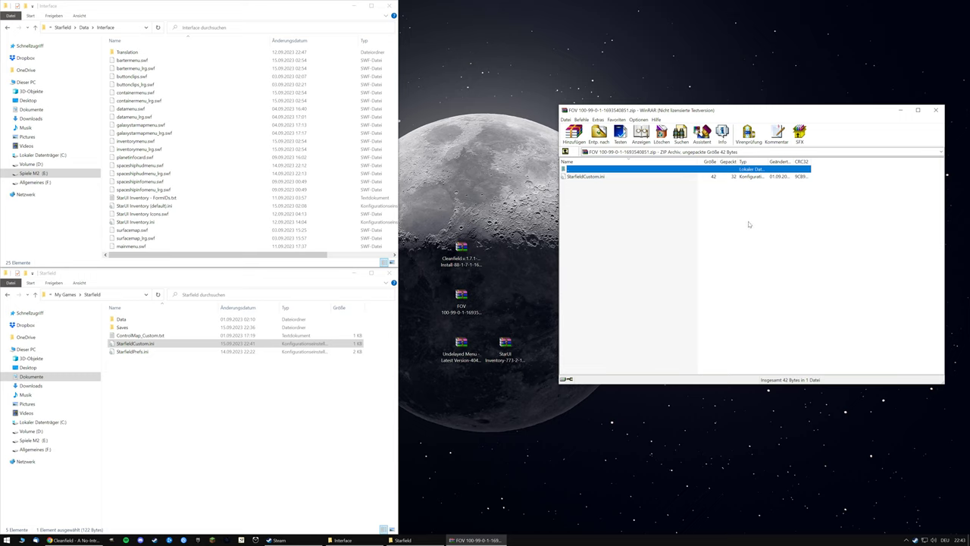
{"action": "double_click", "coordinate": [584, 179]}
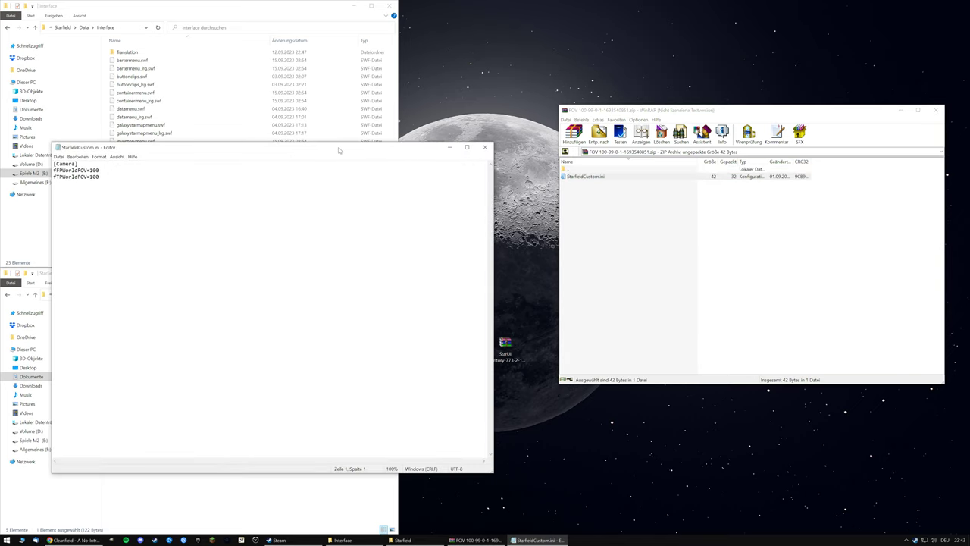
{"action": "left_click_drag", "start_coordinate": [328, 148], "coordinate": [775, 149]}
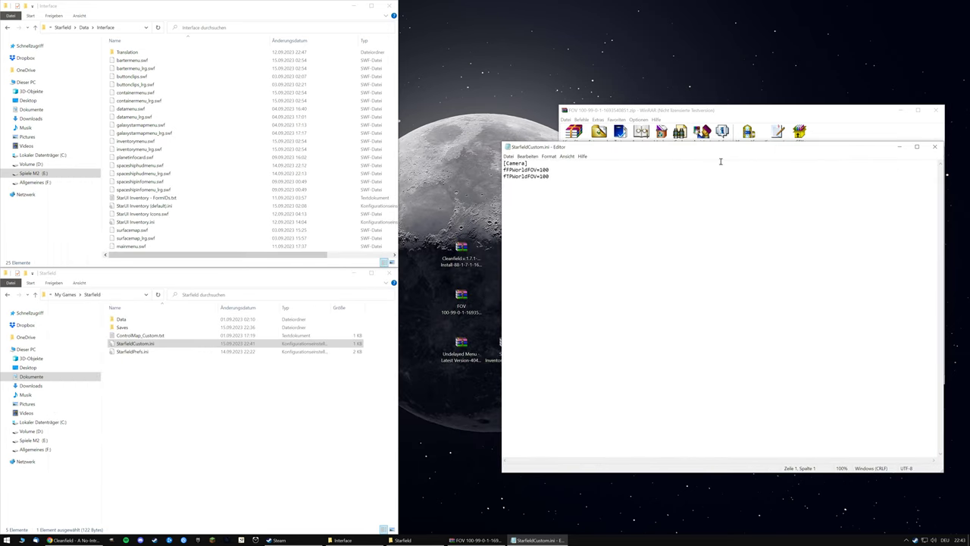
Copy the FOV mod's [Camera] section and append it below [General] in the My Games StarfieldCustom.ini, separated by a blank line
{"action": "left_click_drag", "start_coordinate": [560, 181], "coordinate": [475, 160]}
{"action": "key", "text": "ctrl+c"}
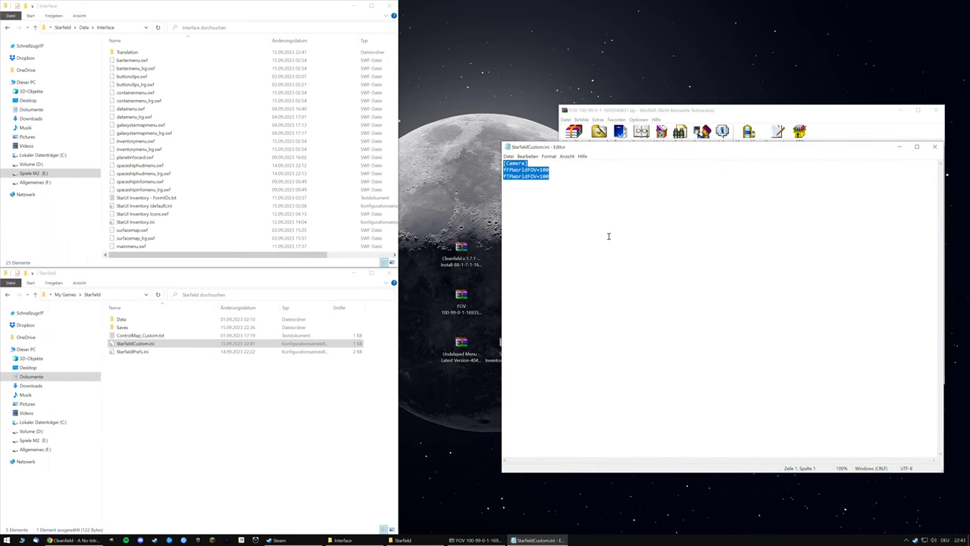
{"action": "double_click", "coordinate": [135, 344]}
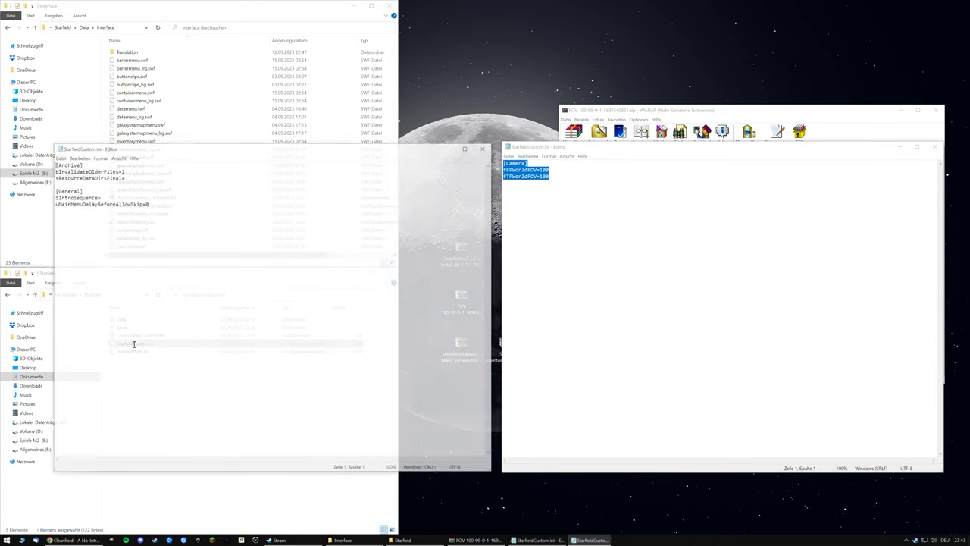
{"action": "left_click_drag", "start_coordinate": [211, 148], "coordinate": [206, 142]}
{"action": "left_click", "coordinate": [180, 207]}
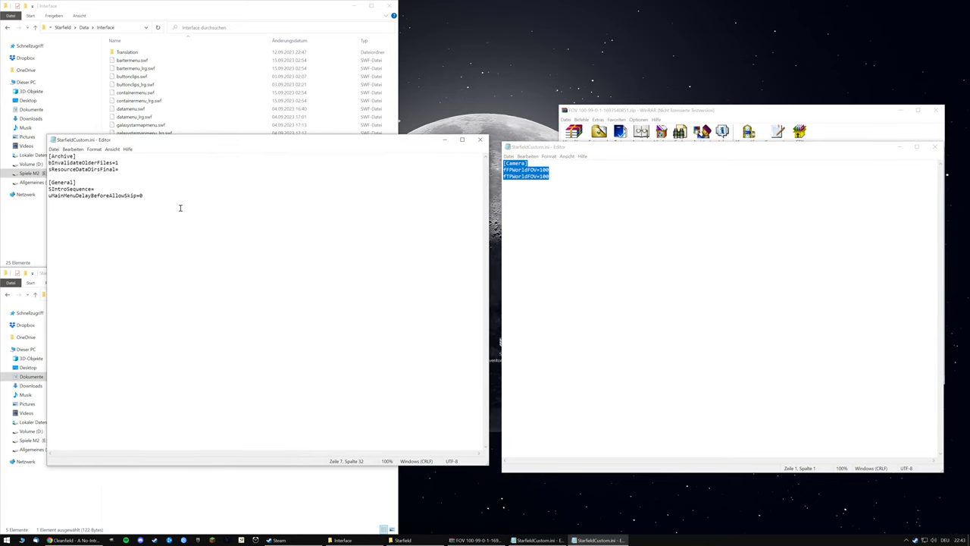
{"action": "key", "text": "Return"}
{"action": "key", "text": "Return"}
{"action": "key", "text": "ctrl+v"}
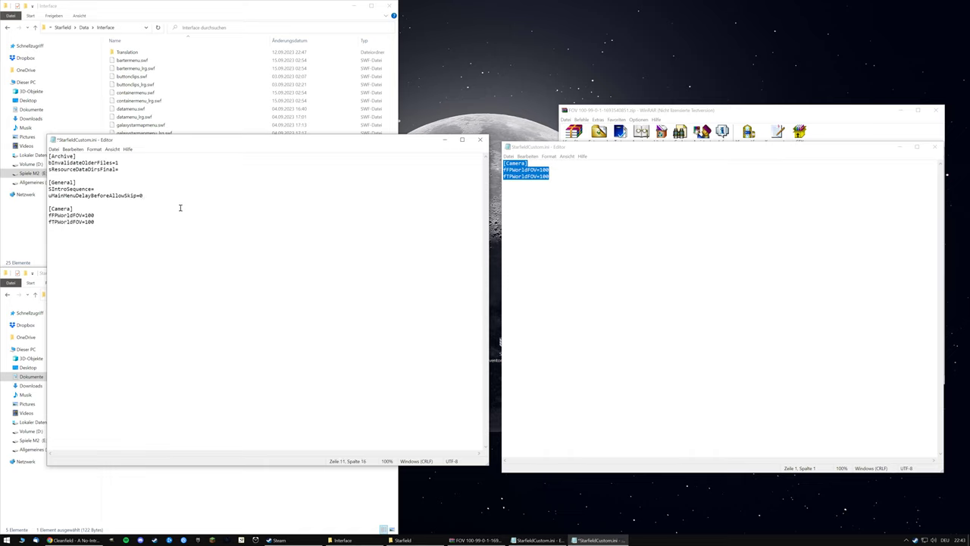
Adjust the fFPWorldFOV and fTPWorldFOV values in the newly added [Camera] section, keeping it separated from [General]
{"action": "left_click", "coordinate": [85, 202]}
{"action": "key", "text": "Delete"}
{"action": "key", "text": "Return"}
{"action": "left_click", "coordinate": [87, 215]}
{"action": "type", "text": "3"}
{"action": "left_click", "coordinate": [89, 222]}
{"action": "key", "text": "Delete"}
{"action": "type", "text": "3"}
Switch to Chrome and compare the default FOV and 120 FOV images on the Starfield FOV mod page
{"action": "left_click", "coordinate": [74, 539]}
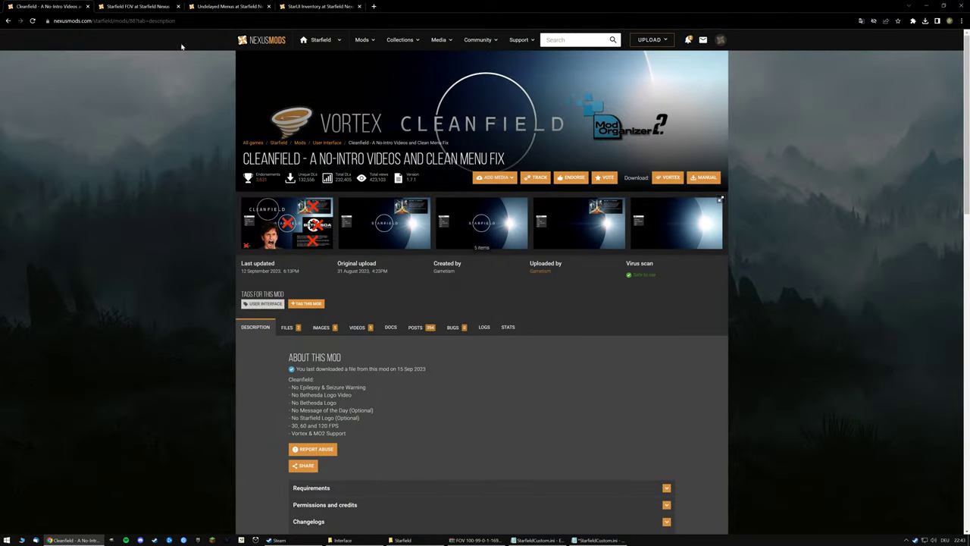
{"action": "left_click", "coordinate": [149, 5]}
{"action": "scroll", "coordinate": [237, 317], "scroll_direction": "down", "scroll_amount": 1}
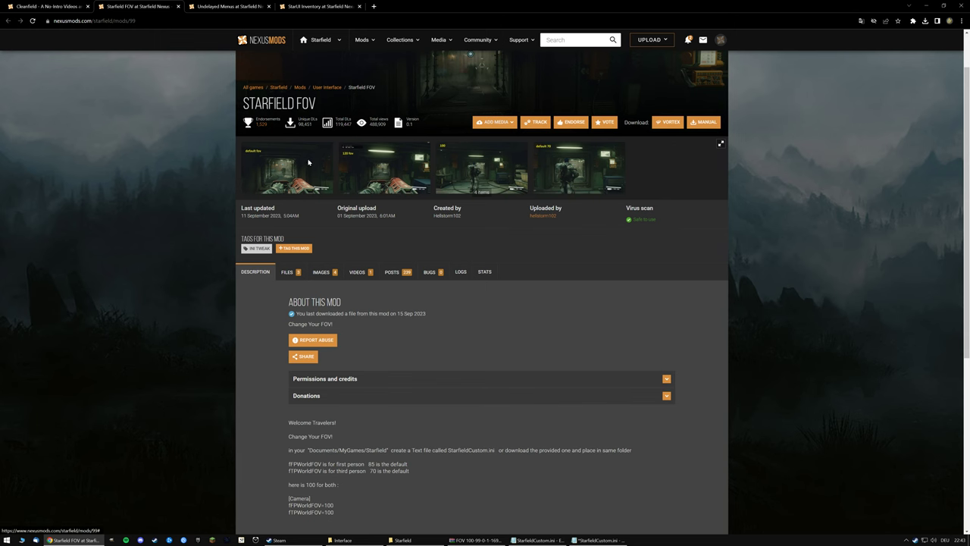
{"action": "left_click", "coordinate": [309, 165]}
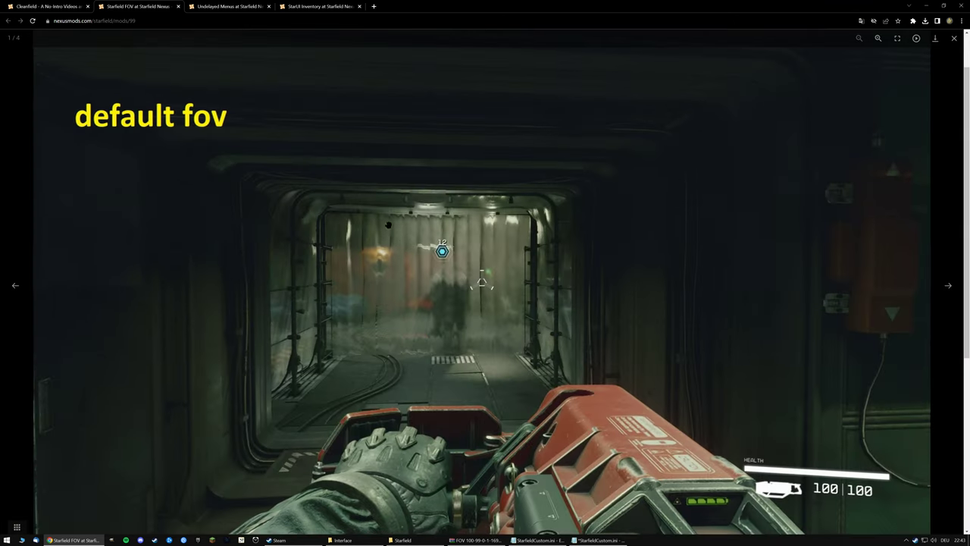
{"action": "left_click", "coordinate": [948, 285]}
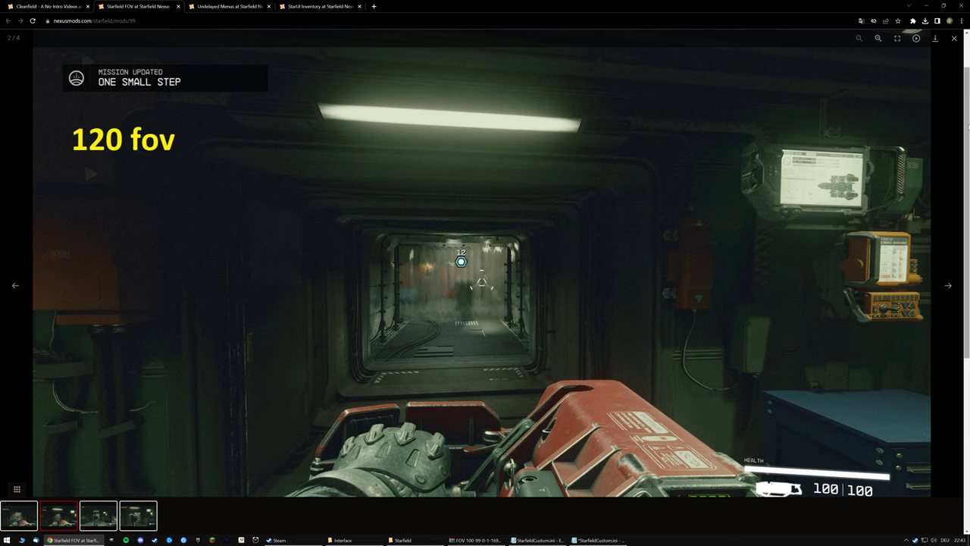
{"action": "left_click", "coordinate": [955, 39]}
Read the default first-person and third-person FOV values in the Starfield FOV mod description
{"action": "scroll", "coordinate": [240, 336], "scroll_direction": "down", "scroll_amount": 3}
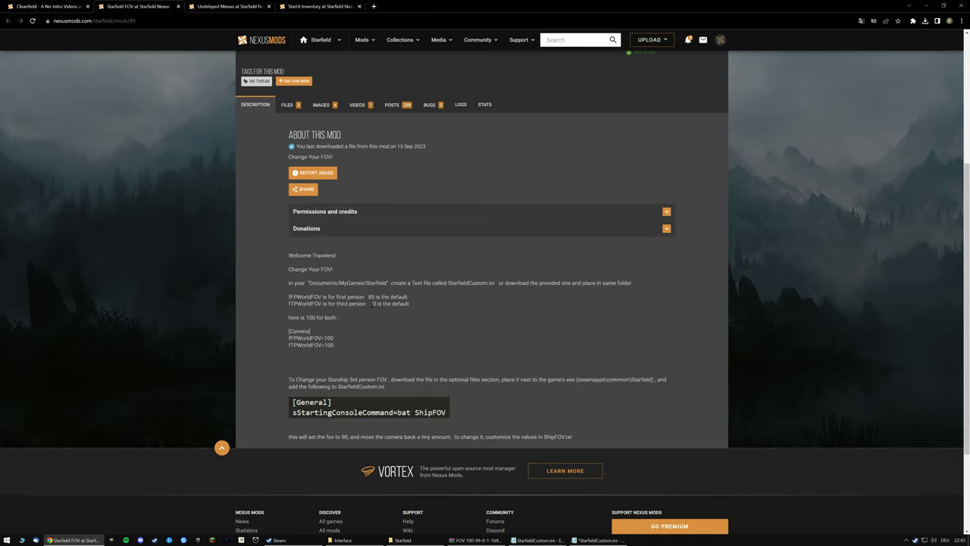
{"action": "double_click", "coordinate": [371, 297]}
{"action": "scroll", "coordinate": [379, 303], "scroll_direction": "up", "scroll_amount": 3}
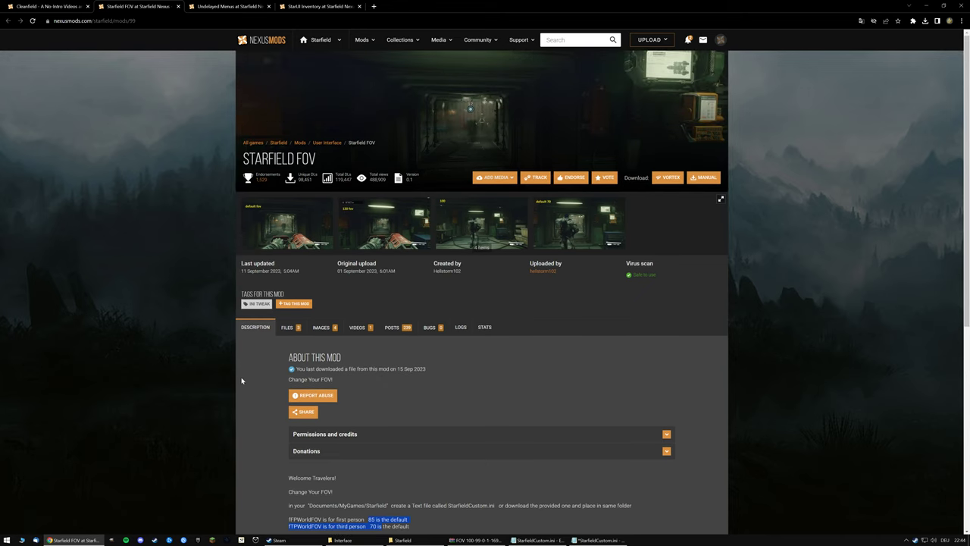
{"action": "left_click", "coordinate": [244, 380]}
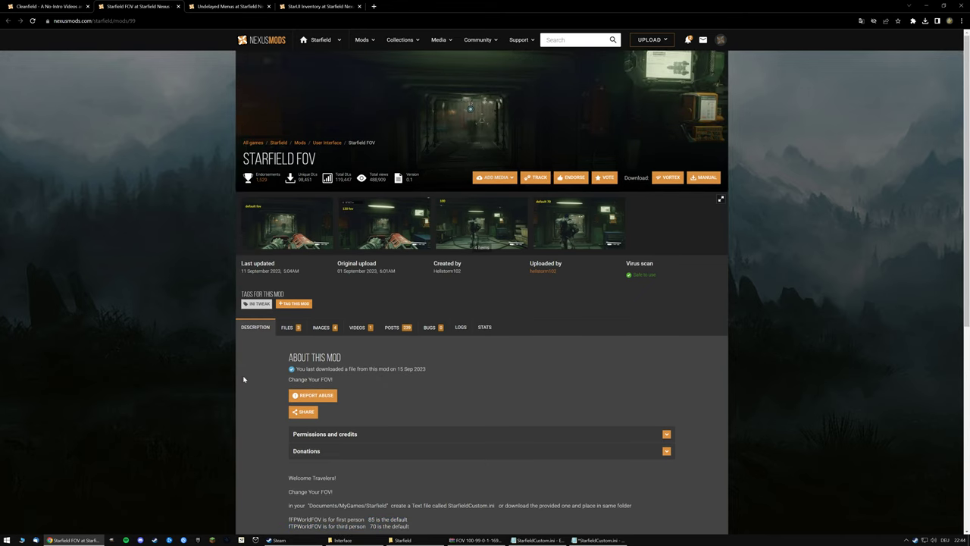
Return to Notepad, save the edited My Games StarfieldCustom.ini, and close it along with the FOV mod's ini file and archive
{"action": "left_click", "coordinate": [927, 5]}
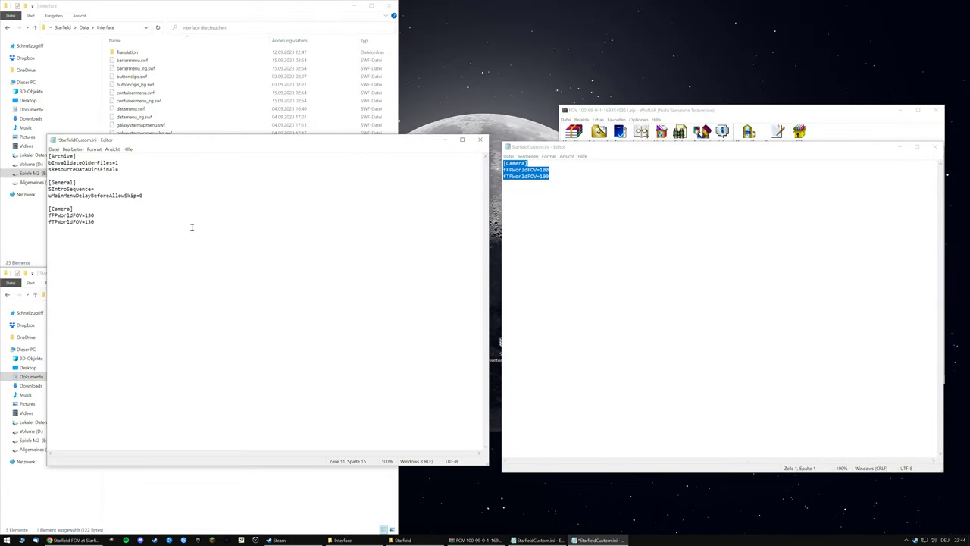
{"action": "left_click", "coordinate": [139, 252]}
{"action": "left_click", "coordinate": [935, 145]}
{"action": "left_click", "coordinate": [371, 143]}
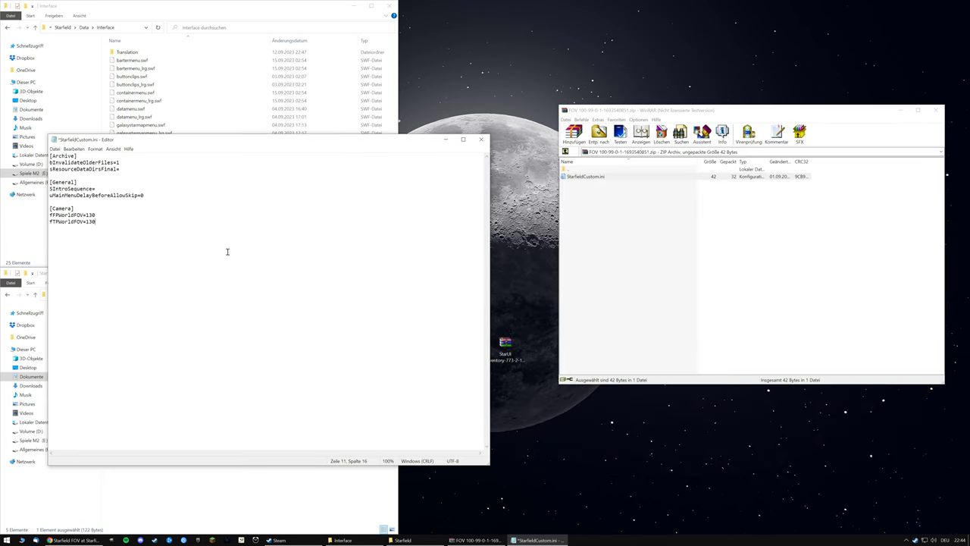
{"action": "key", "text": "ctrl+s"}
{"action": "left_click", "coordinate": [483, 138]}
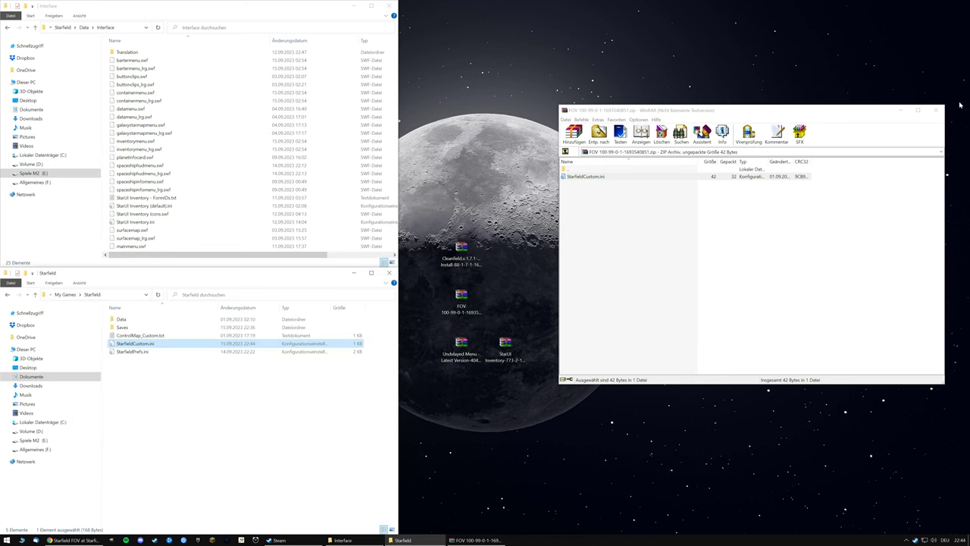
{"action": "left_click", "coordinate": [937, 110]}
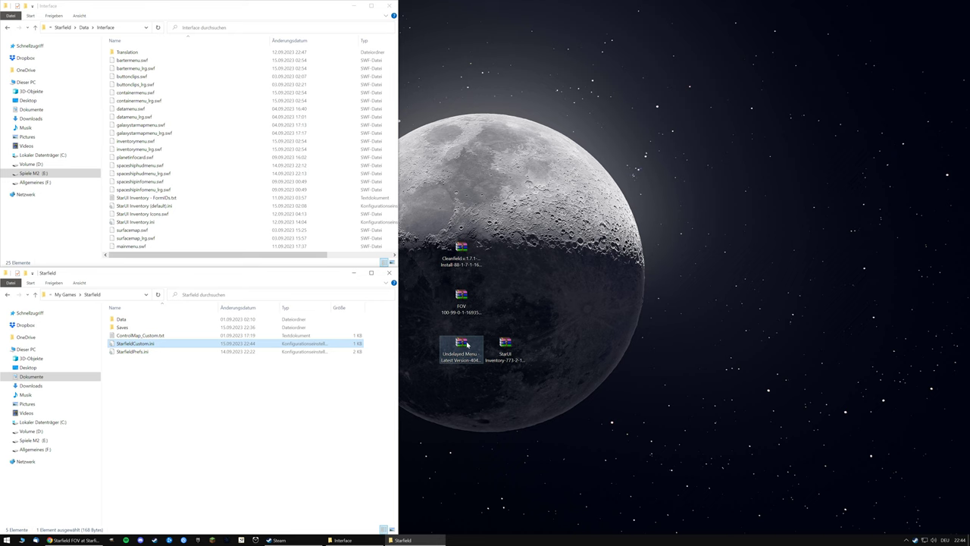
Open the Undelayed Menu archive at Data\Interface and bring up the matching Data\Interface folder in the Starfield game directory
{"action": "double_click", "coordinate": [468, 345]}
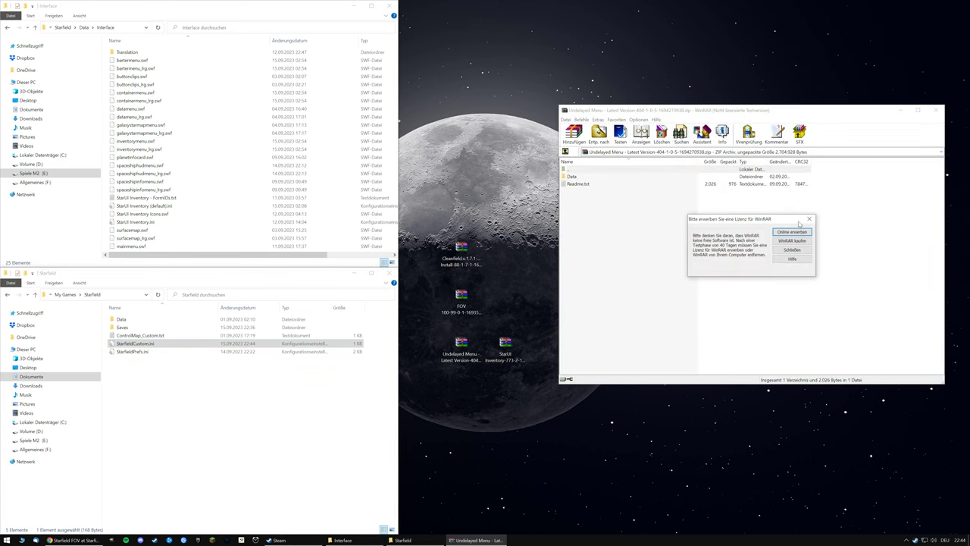
{"action": "left_click", "coordinate": [809, 219]}
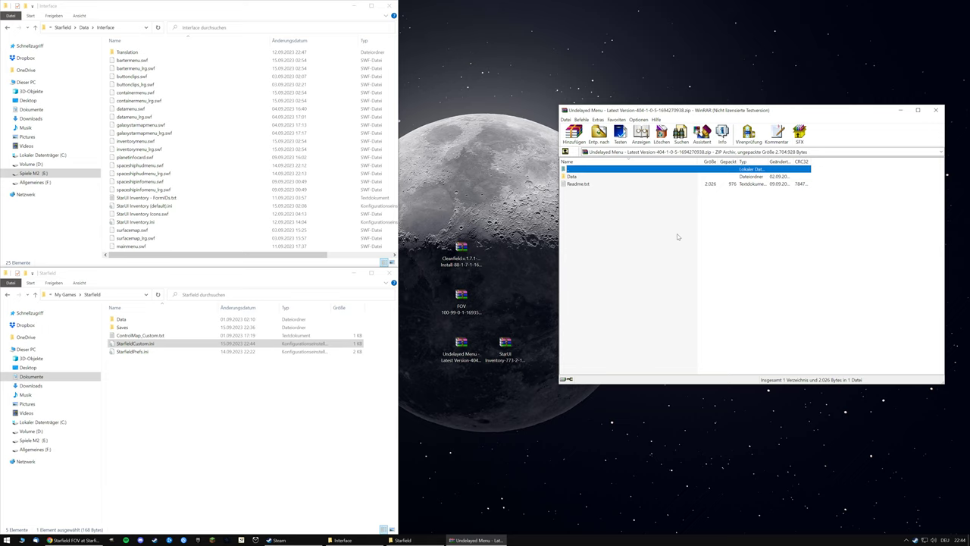
{"action": "double_click", "coordinate": [572, 177]}
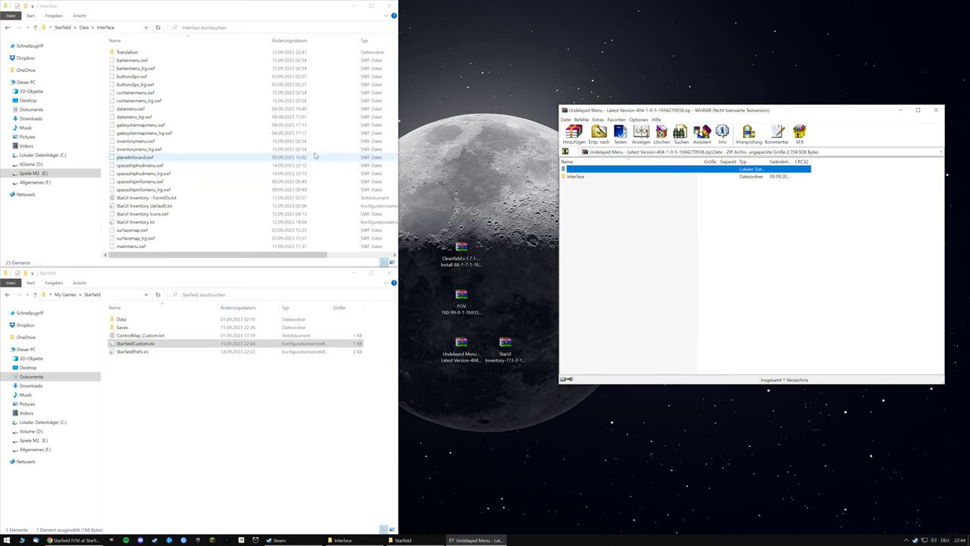
{"action": "left_click", "coordinate": [7, 28]}
{"action": "left_click", "coordinate": [7, 28]}
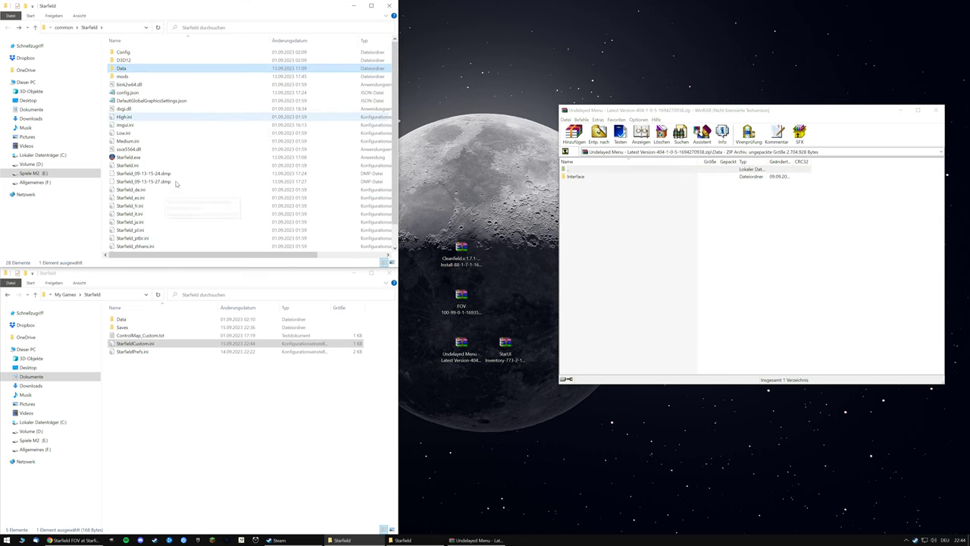
{"action": "double_click", "coordinate": [128, 68]}
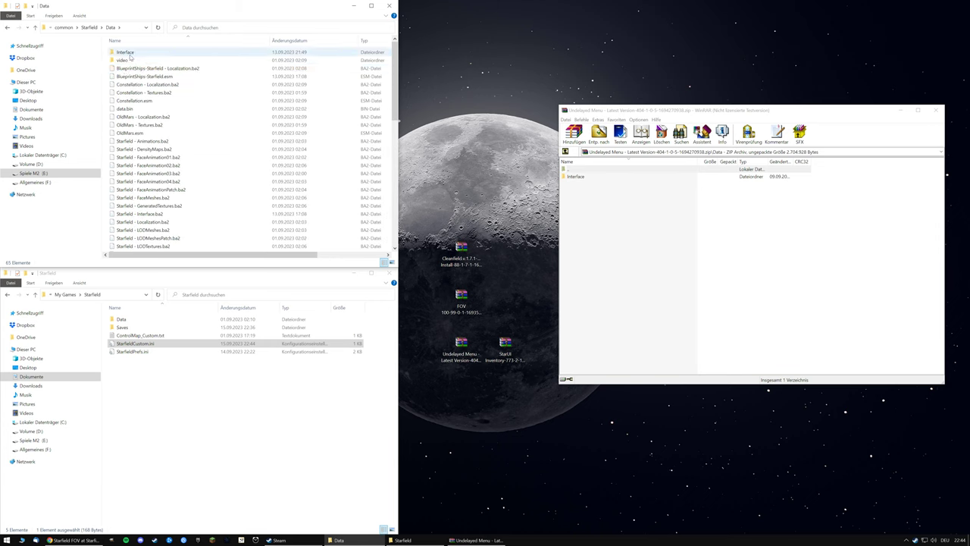
{"action": "double_click", "coordinate": [129, 53]}
{"action": "left_click", "coordinate": [577, 177]}
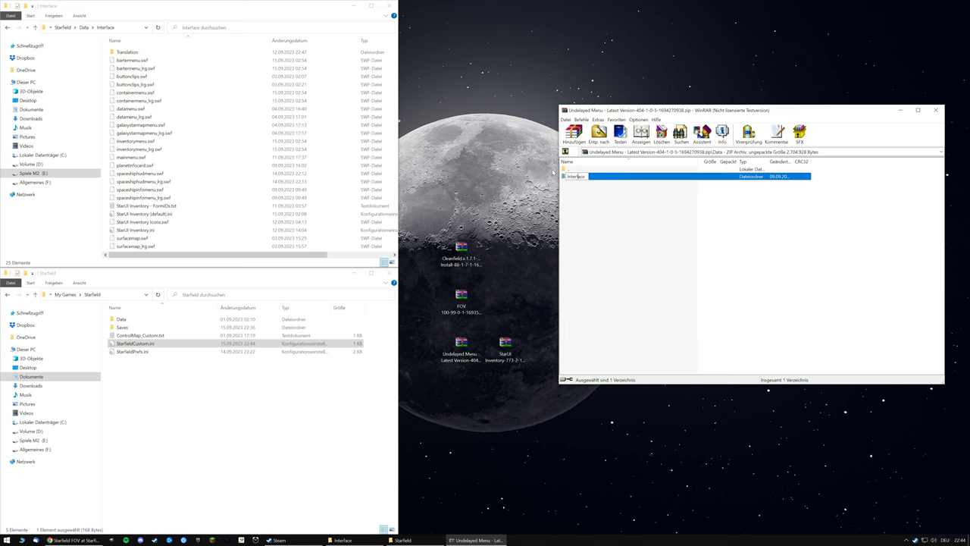
{"action": "double_click", "coordinate": [564, 177]}
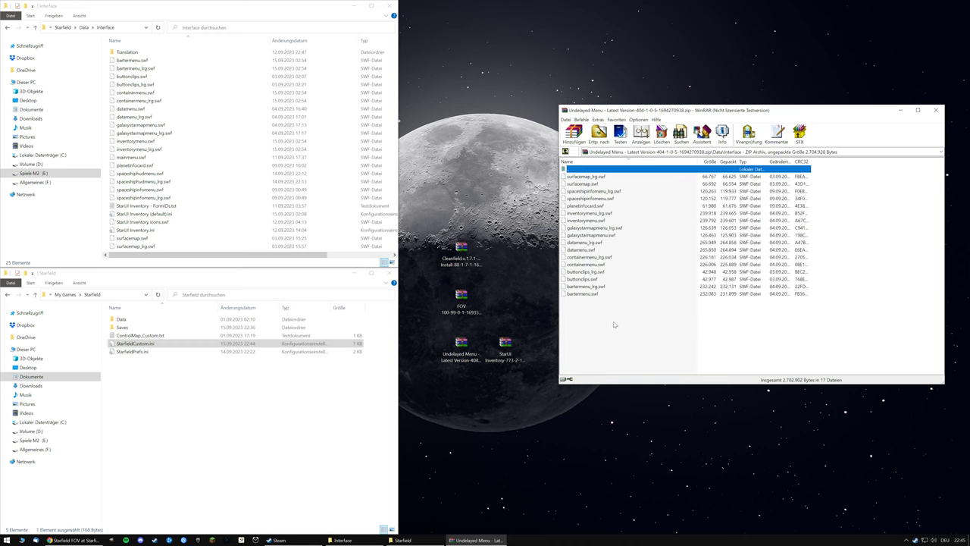
Extract all Undelayed Menu SWF files into the game's Data\Interface folder, replacing the existing files, and close the archive
{"action": "left_click_drag", "start_coordinate": [613, 321], "coordinate": [346, 173]}
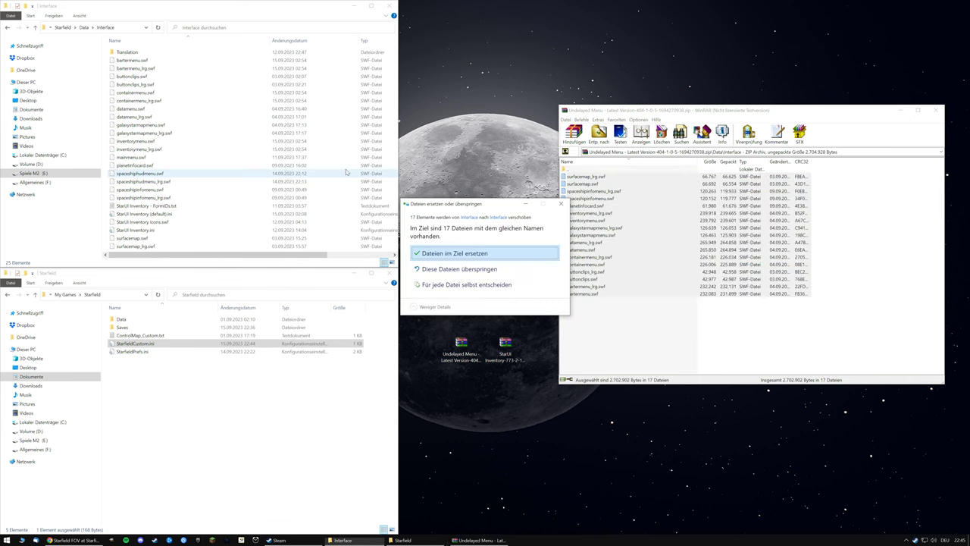
{"action": "left_click", "coordinate": [461, 254]}
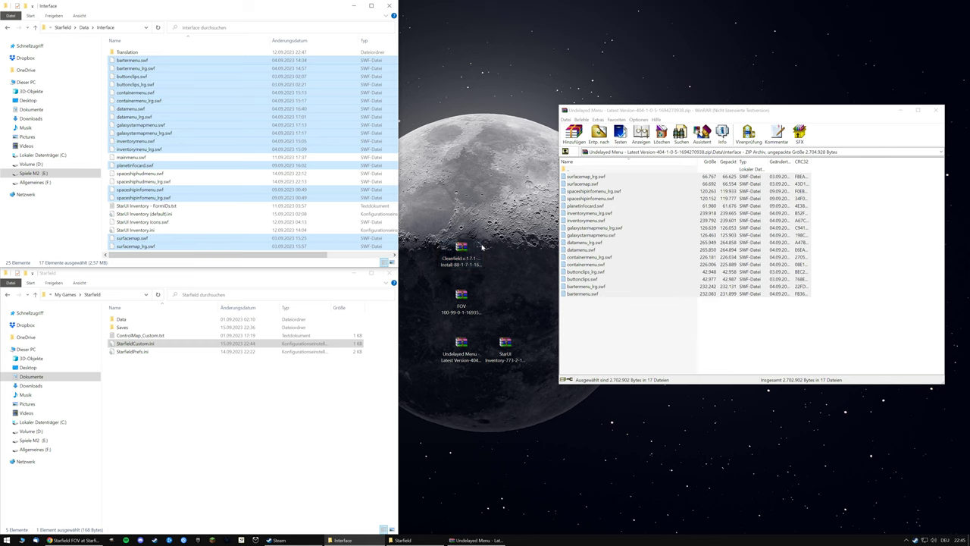
{"action": "left_click", "coordinate": [508, 345]}
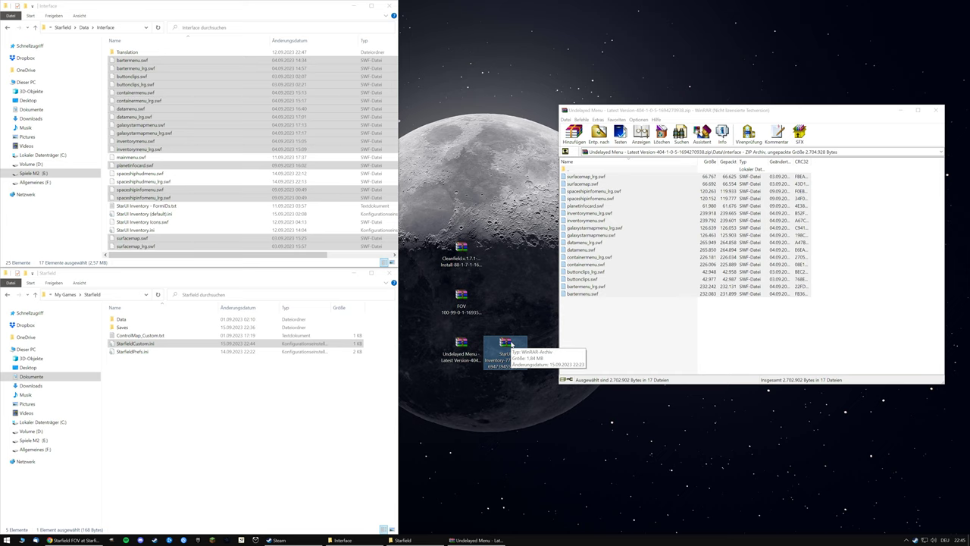
{"action": "left_click", "coordinate": [580, 337]}
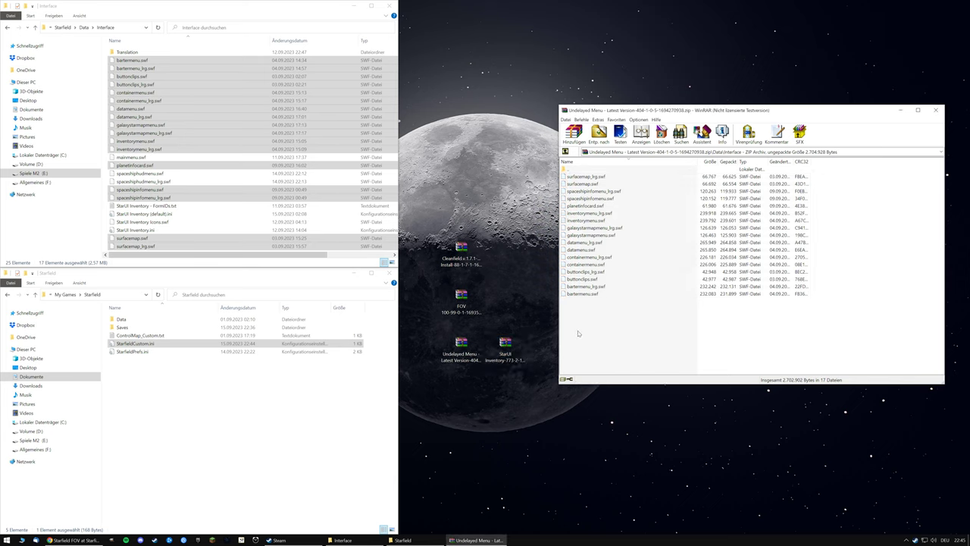
{"action": "left_click", "coordinate": [462, 345]}
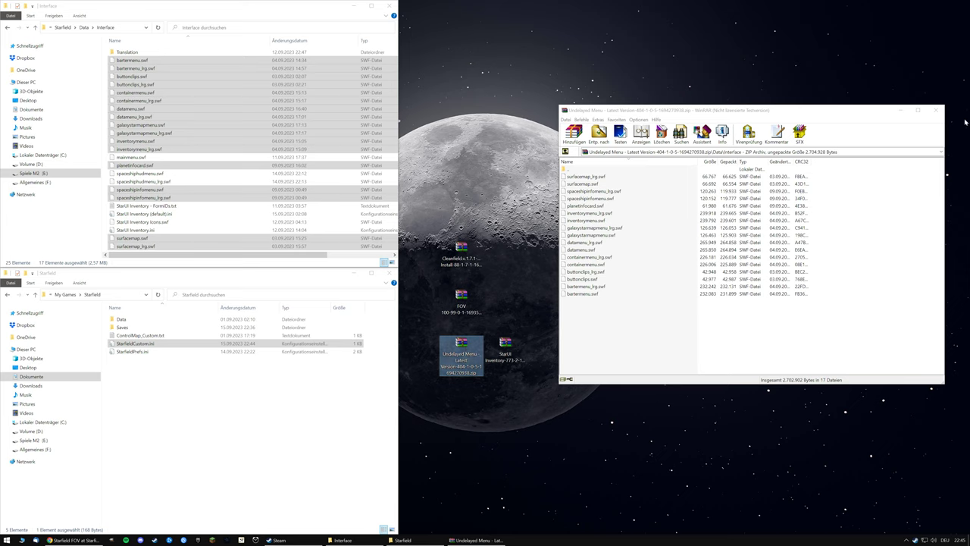
{"action": "left_click", "coordinate": [936, 111]}
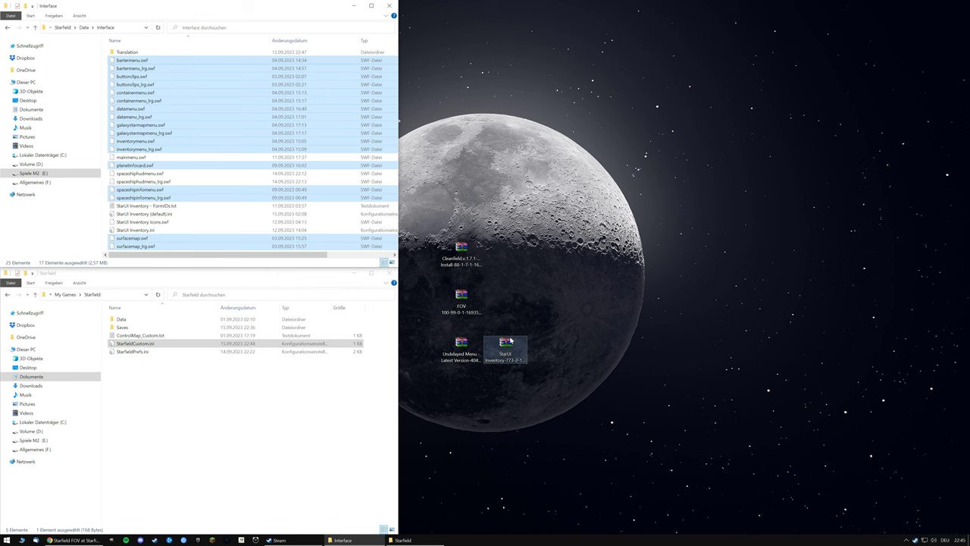
Extract the files from the StarUI Inventory archive's Interface folder, except Translation, into the game's Data\Interface folder, replacing existing files, and close the archive
{"action": "double_click", "coordinate": [510, 341]}
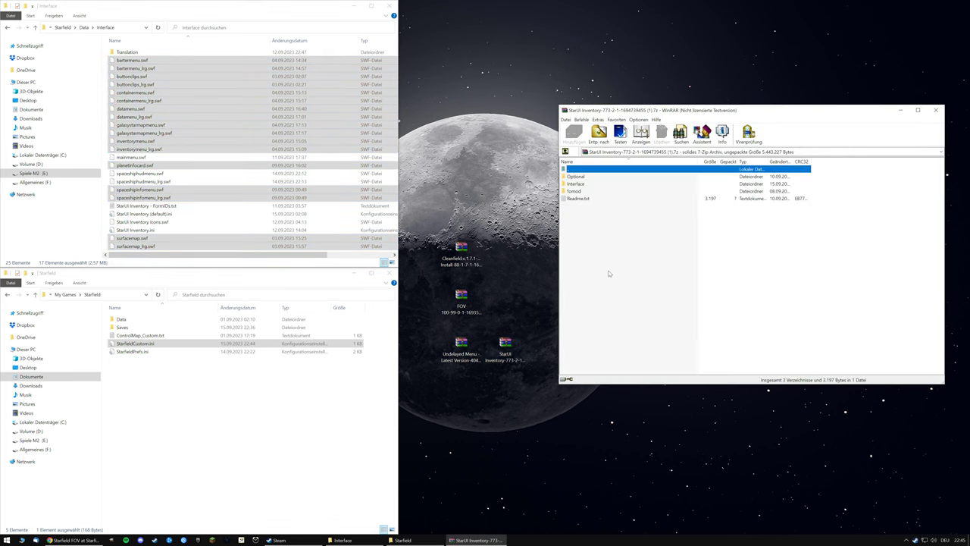
{"action": "double_click", "coordinate": [577, 185]}
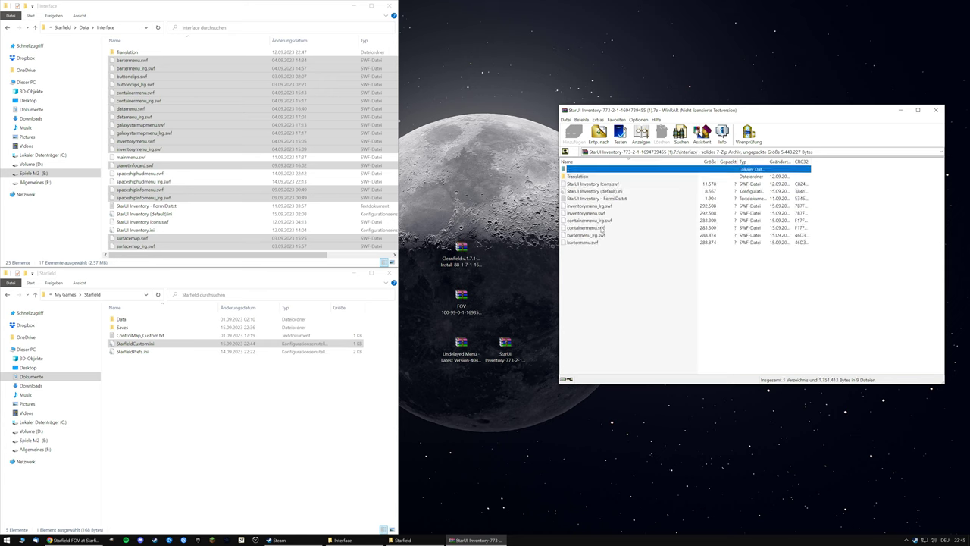
{"action": "left_click_drag", "start_coordinate": [611, 276], "coordinate": [349, 210]}
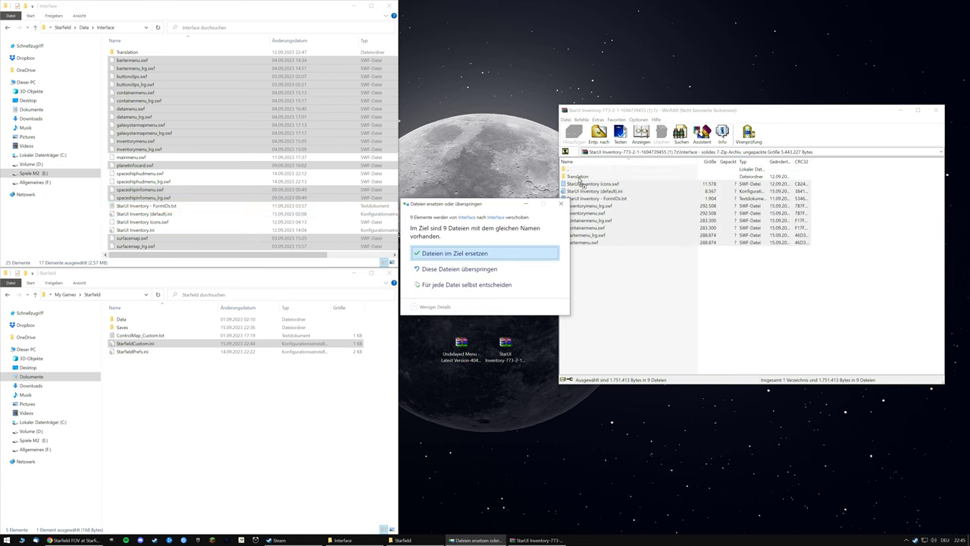
{"action": "left_click", "coordinate": [471, 254]}
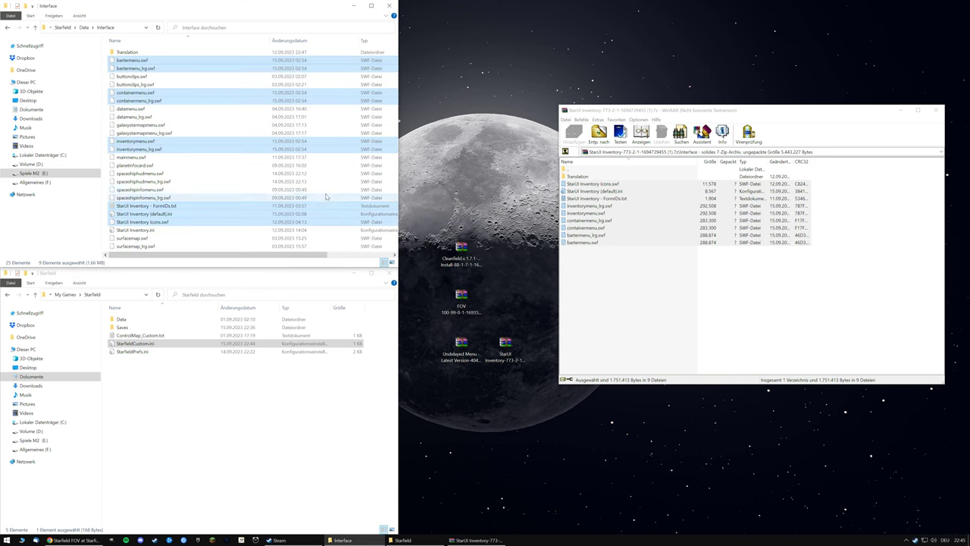
{"action": "left_click", "coordinate": [468, 347]}
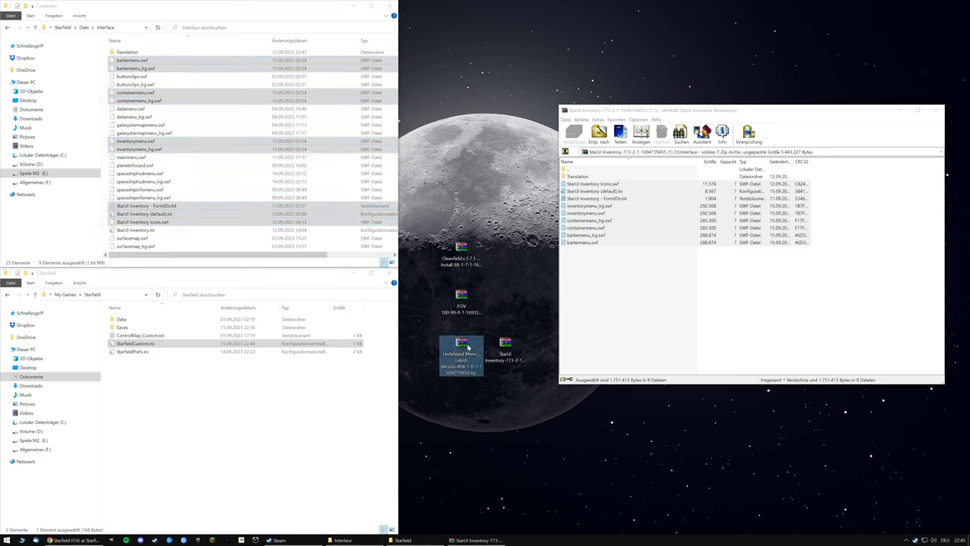
{"action": "left_click", "coordinate": [491, 353]}
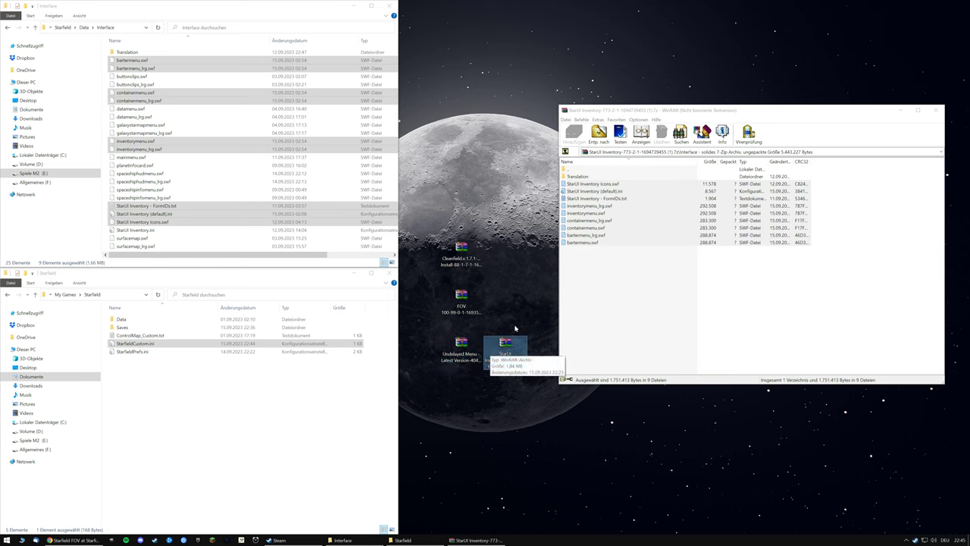
{"action": "left_click", "coordinate": [617, 298]}
{"action": "left_click", "coordinate": [938, 110]}
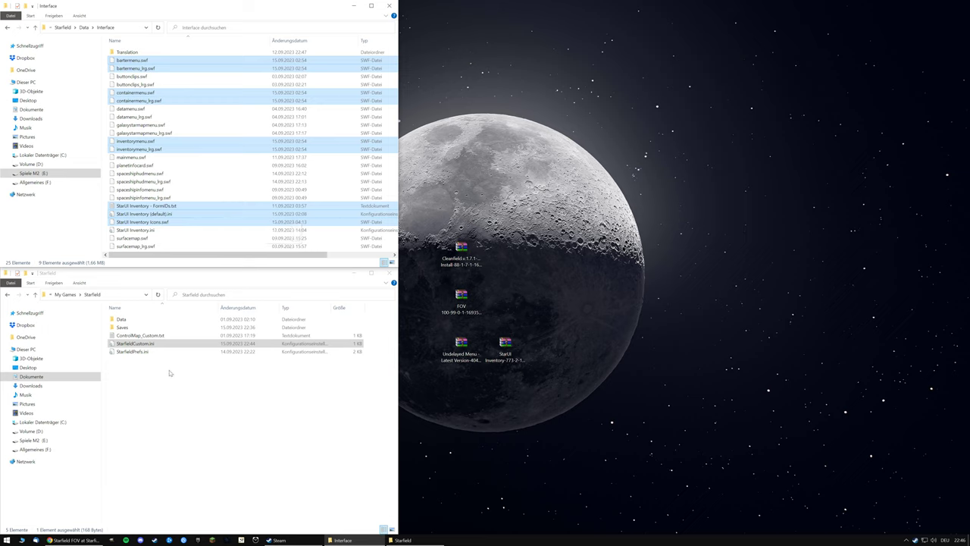
Check the saved StarfieldCustom.ini in the My Games folder, close it, and launch Starfield from the Steam library
{"action": "double_click", "coordinate": [154, 345]}
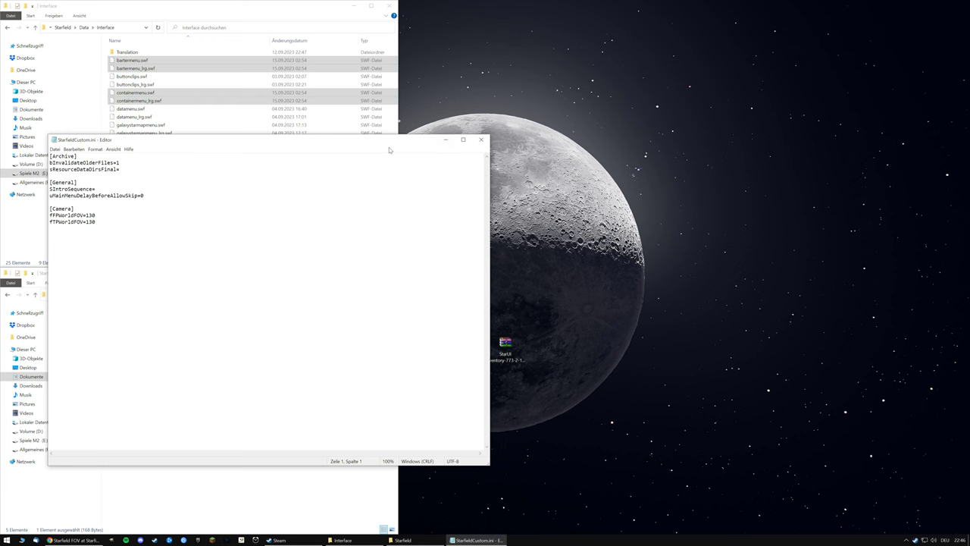
{"action": "left_click", "coordinate": [480, 139]}
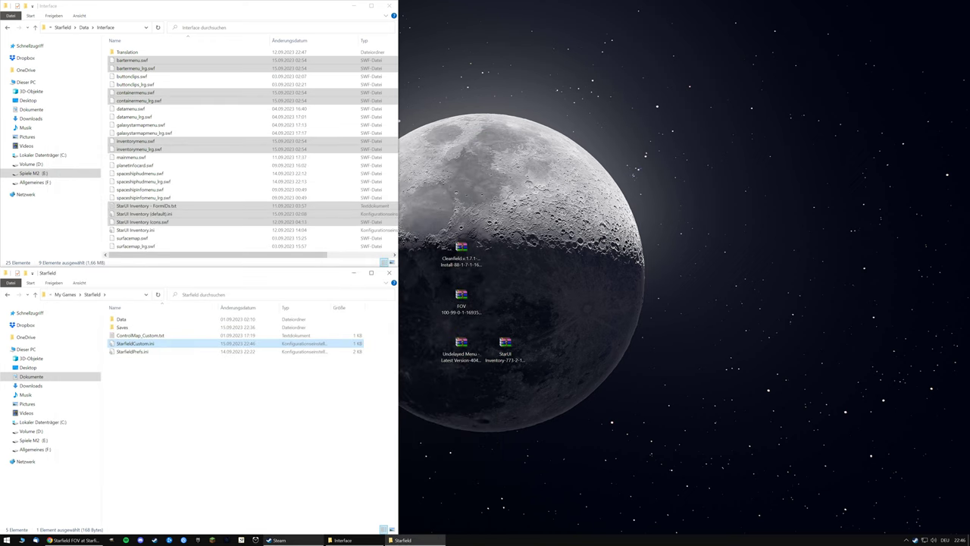
{"action": "key", "text": "alt+Tab"}
{"action": "left_click", "coordinate": [171, 167]}
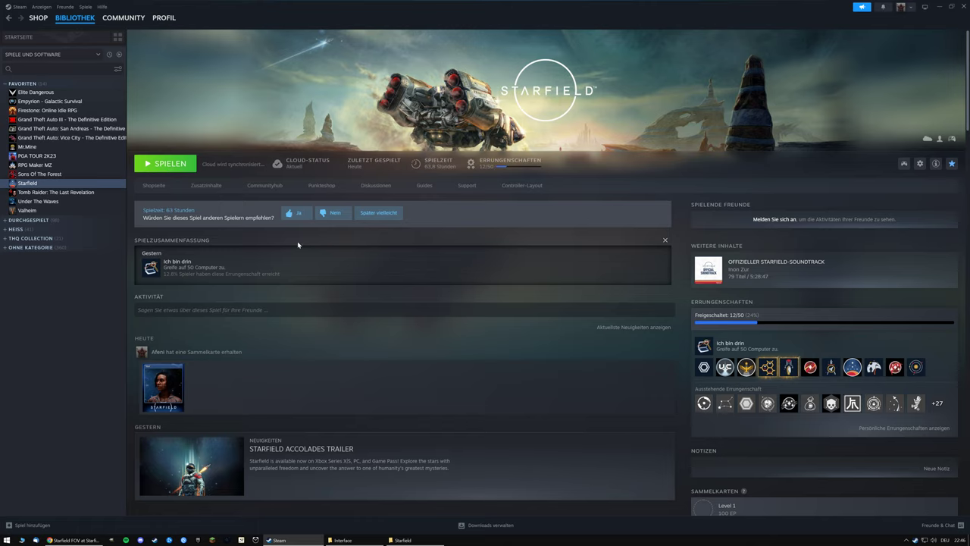